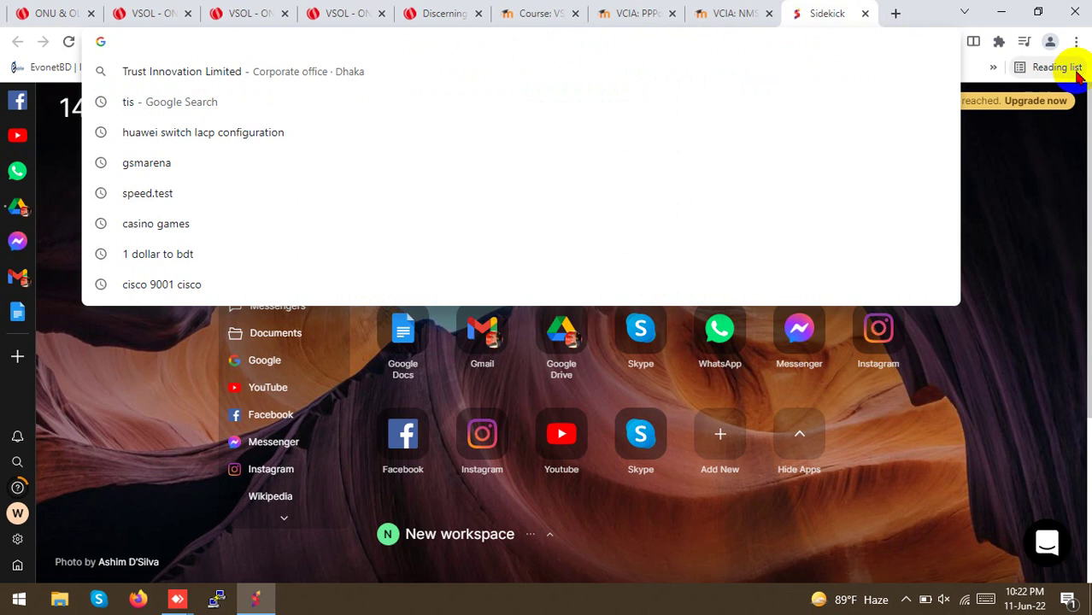
Open the OLT bookmark from the Sidekick menu and go to its login page
click(1075, 41)
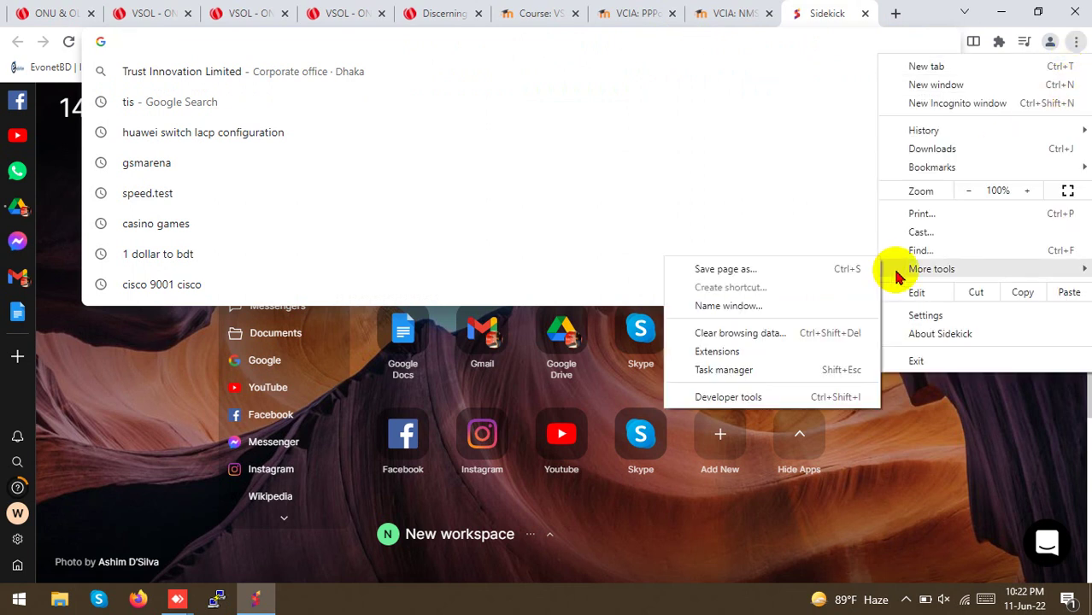
mouse_move(910, 169)
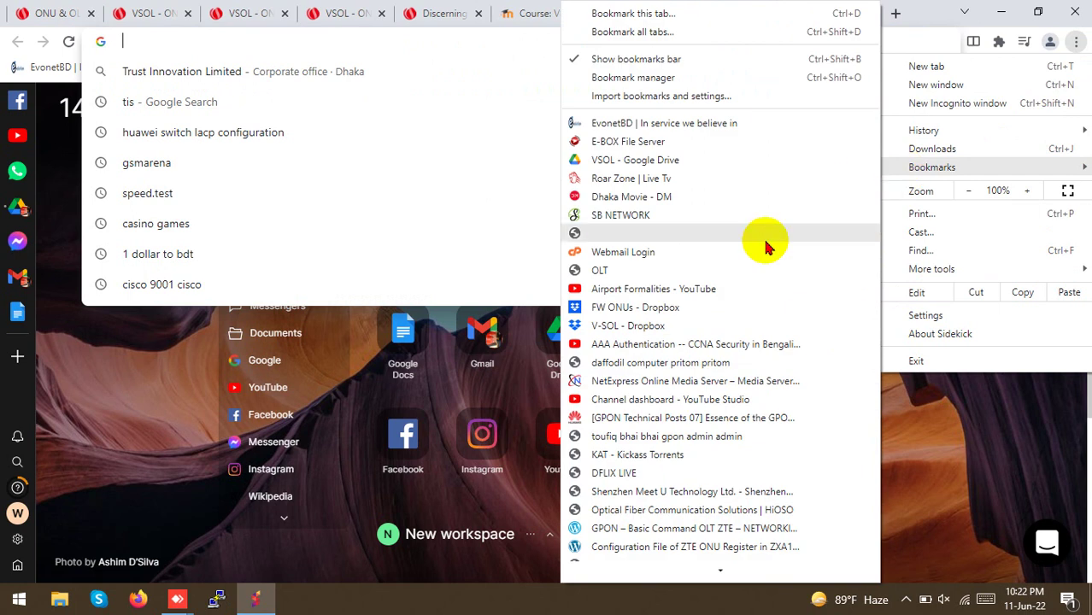
click(634, 438)
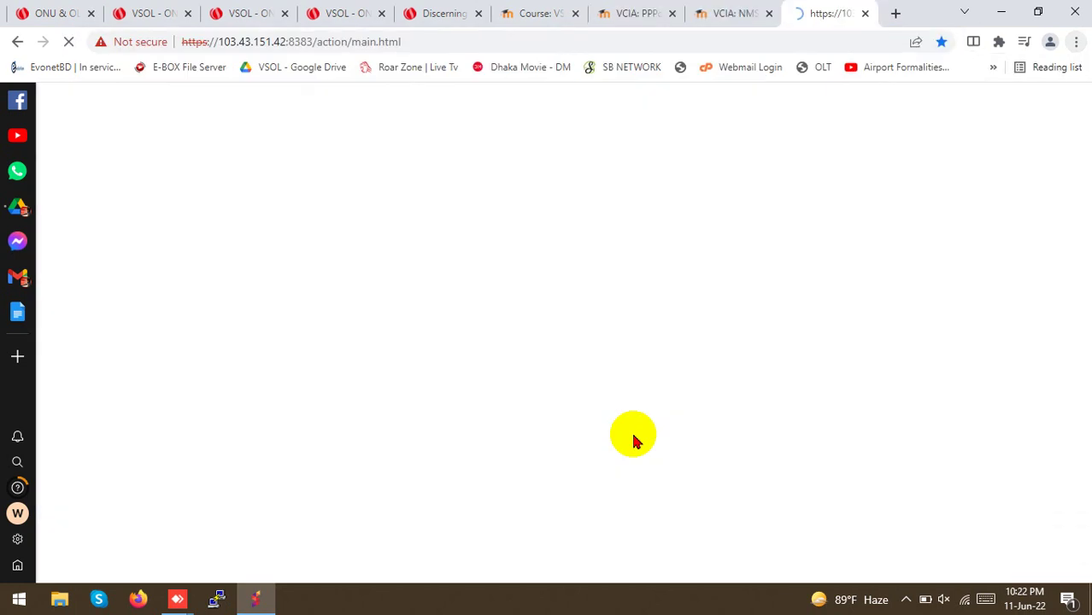
click(69, 115)
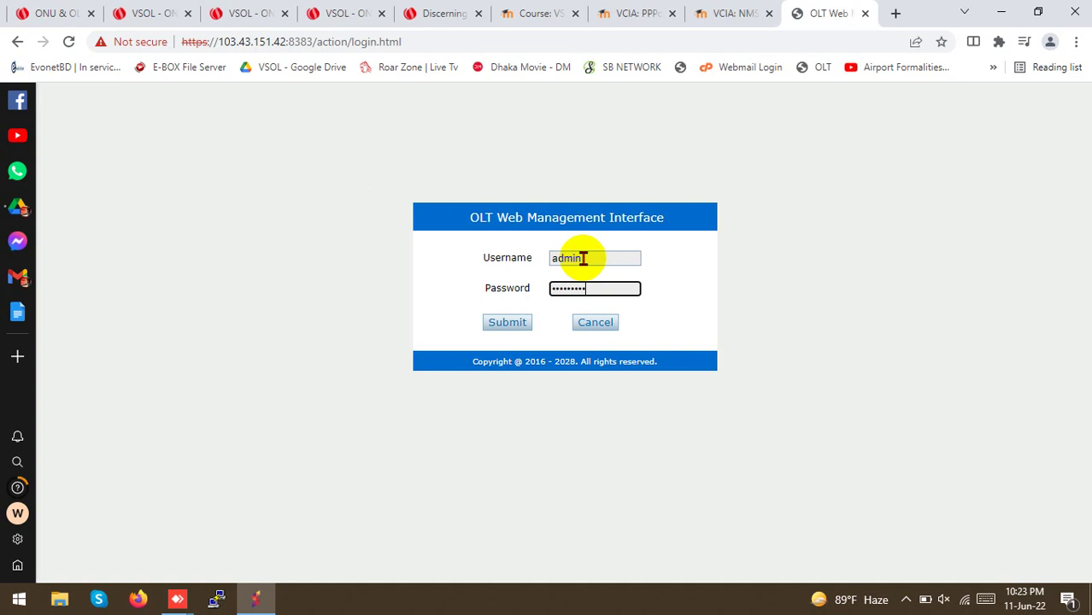
Submit the pre-filled OLT login credentials to reach Device Information
key(Return)
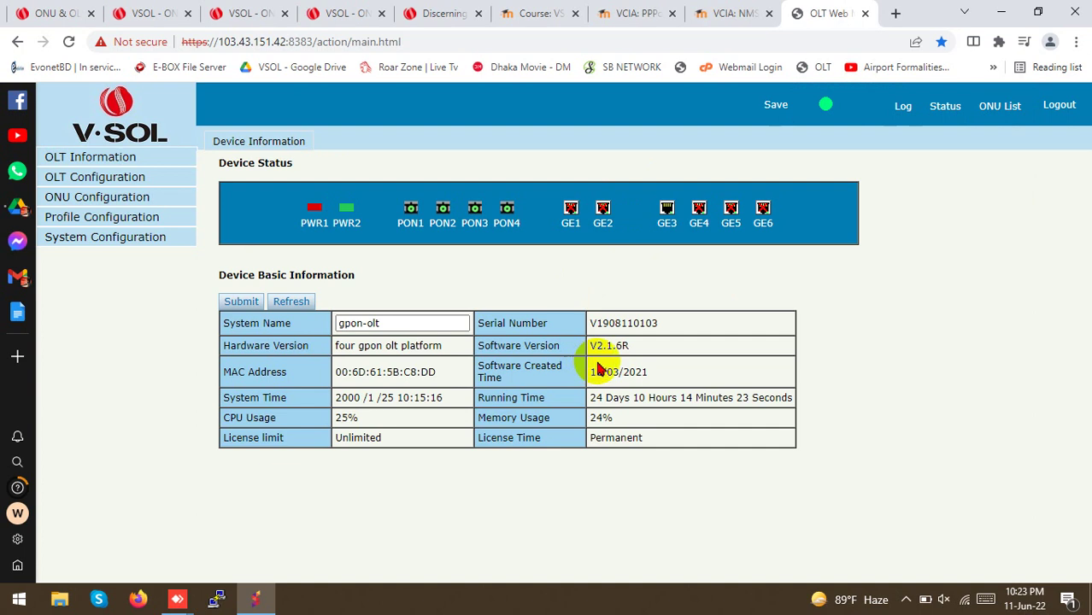
Show the ONU AuthList filtered to port PON2, listing 30/41 ONUs
click(996, 111)
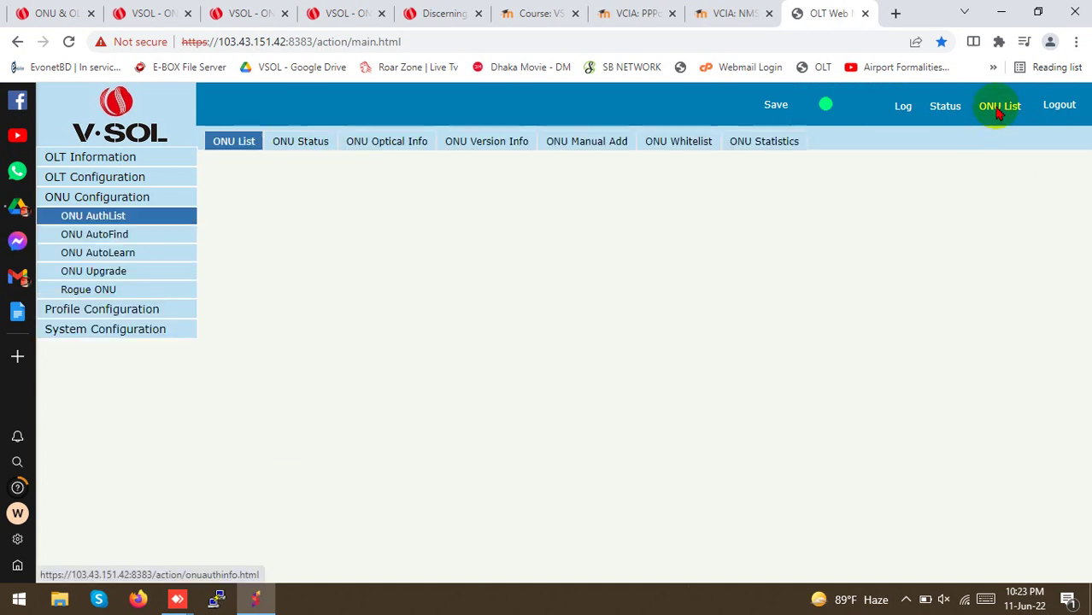
click(325, 188)
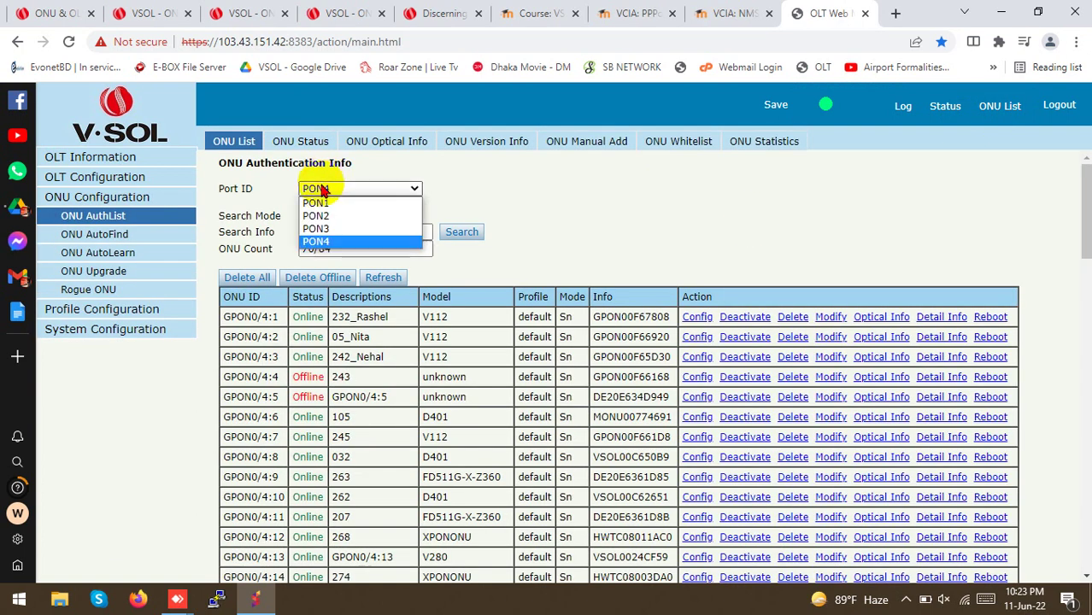
click(329, 199)
click(328, 189)
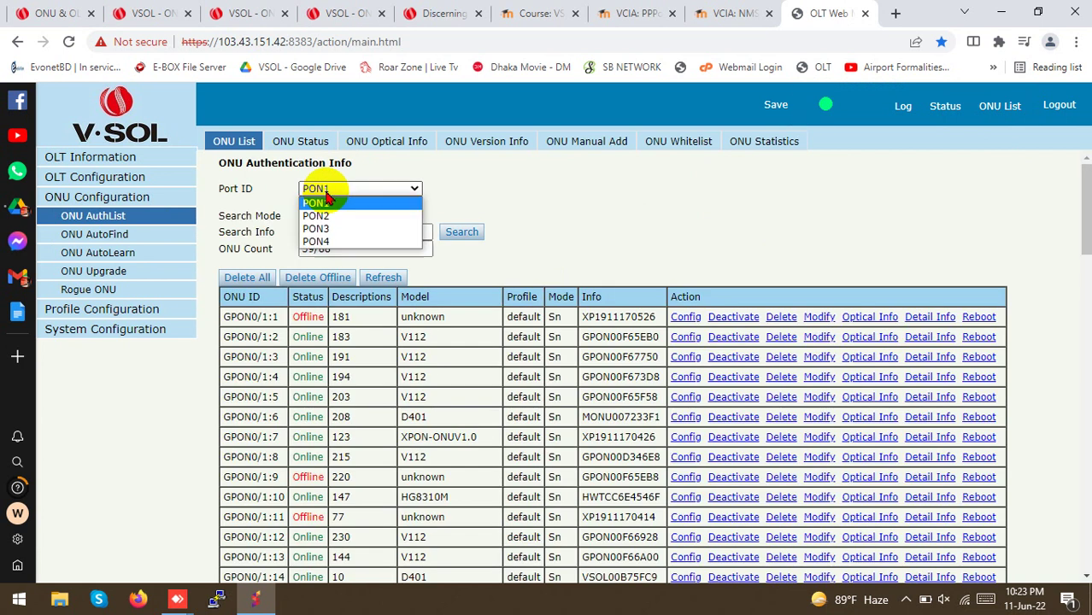
click(330, 210)
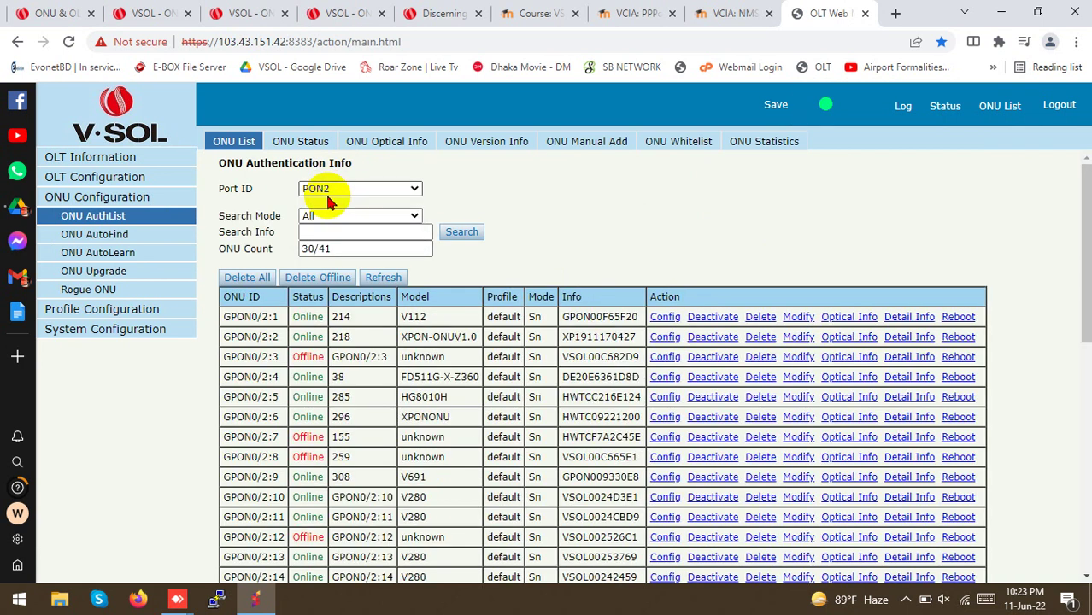
scroll(340, 200, down, 4)
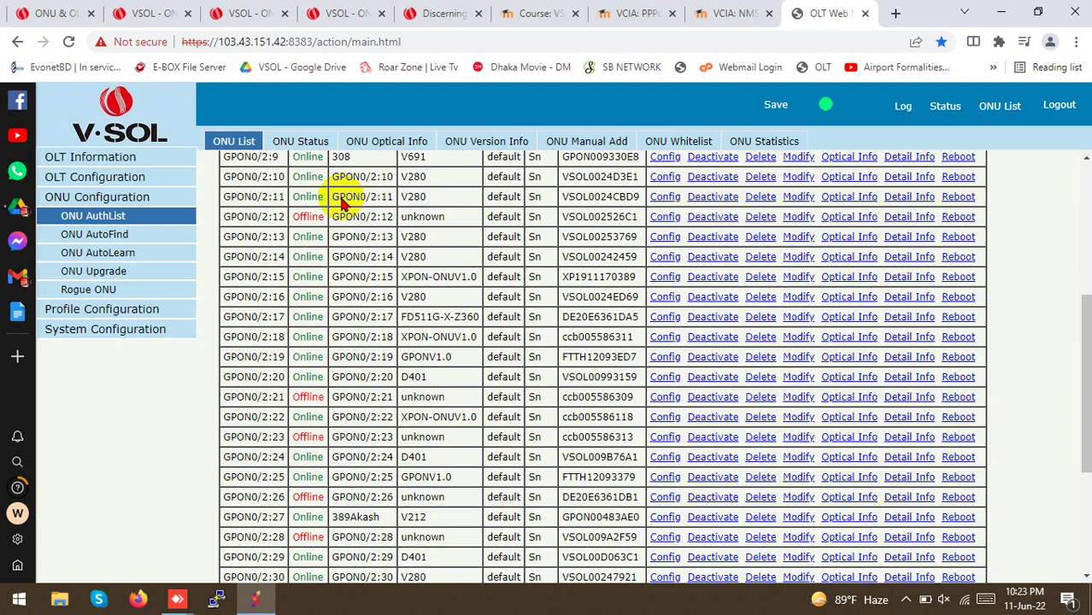
scroll(335, 196, up, 4)
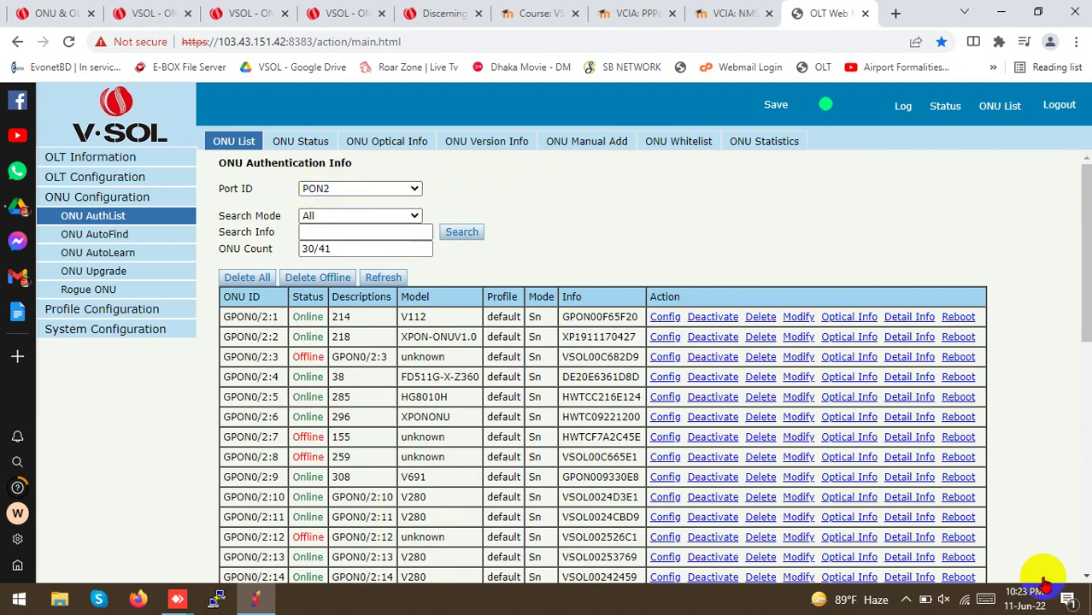
click(905, 599)
click(930, 577)
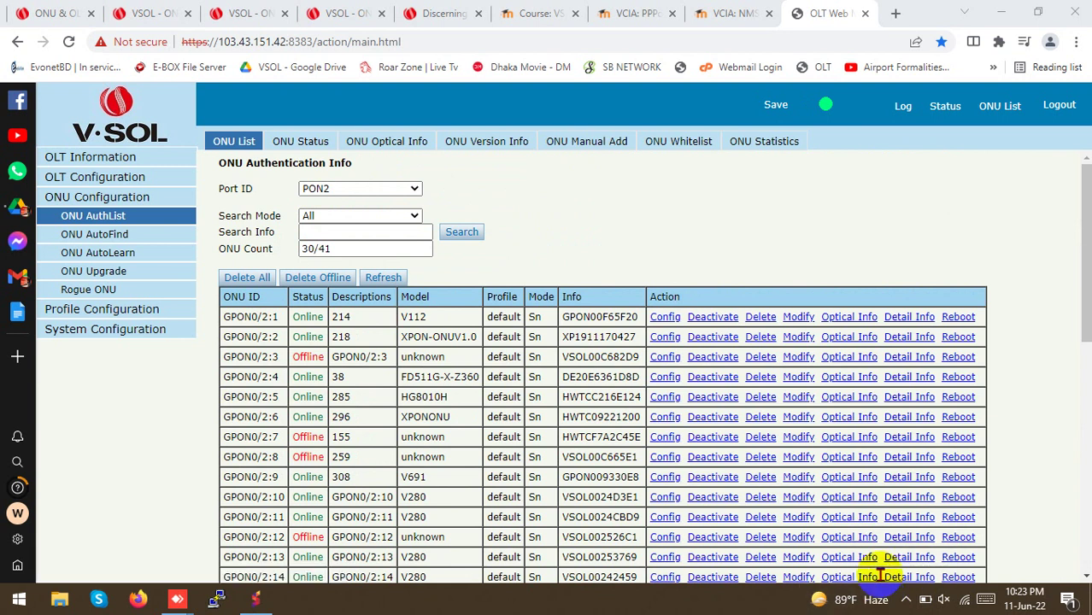
click(906, 600)
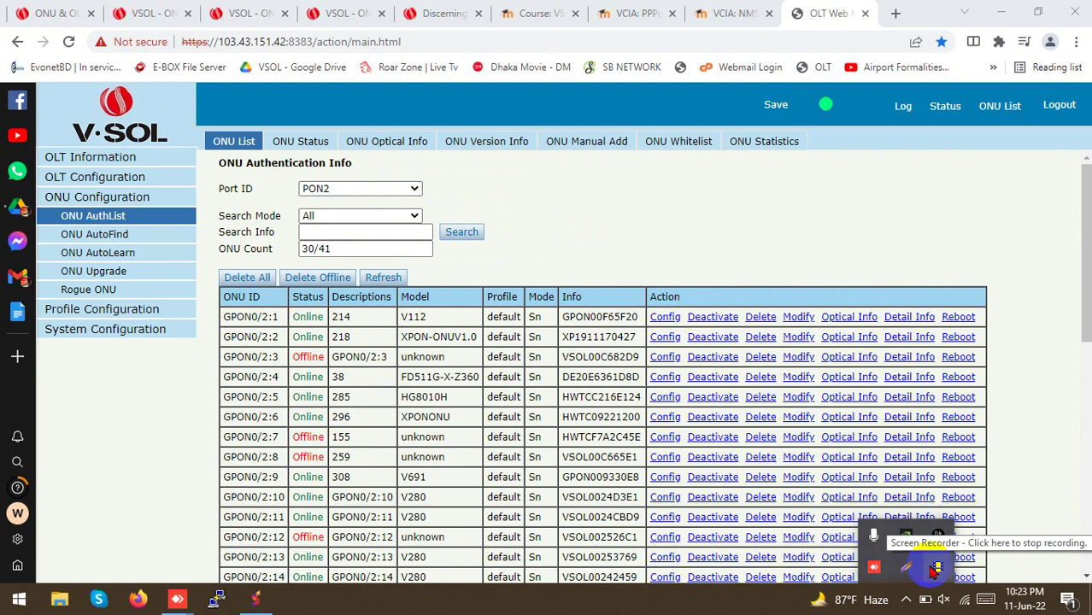
click(935, 568)
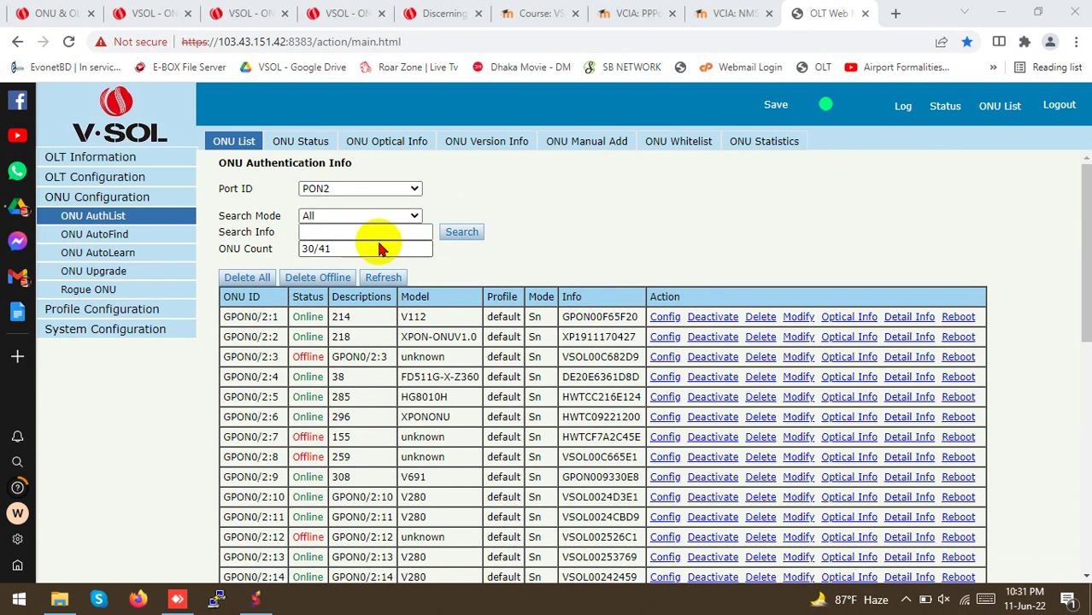
scroll(419, 341, down, 6)
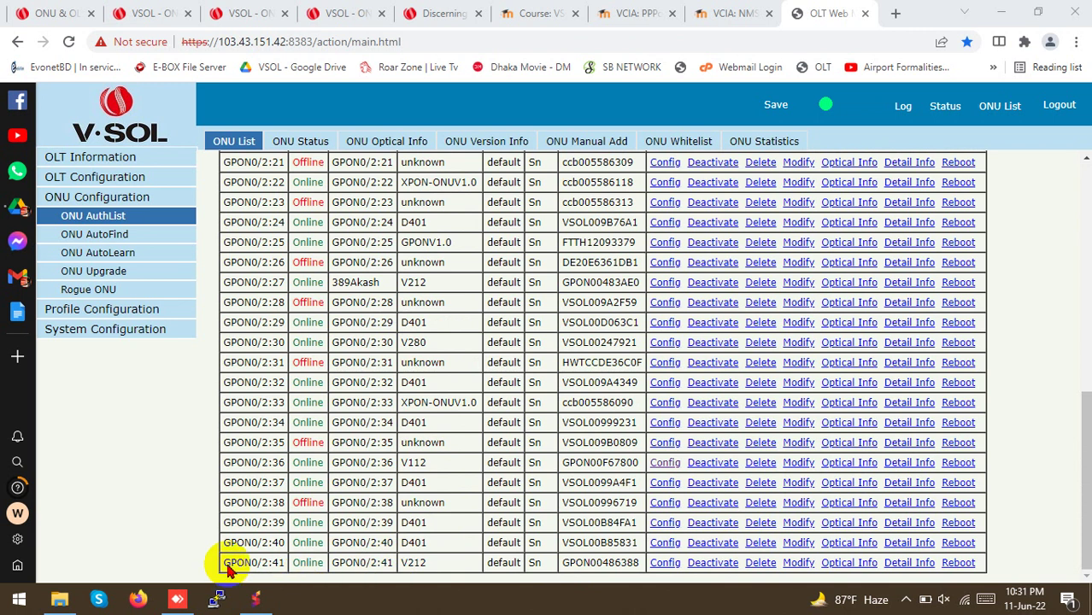
click(401, 564)
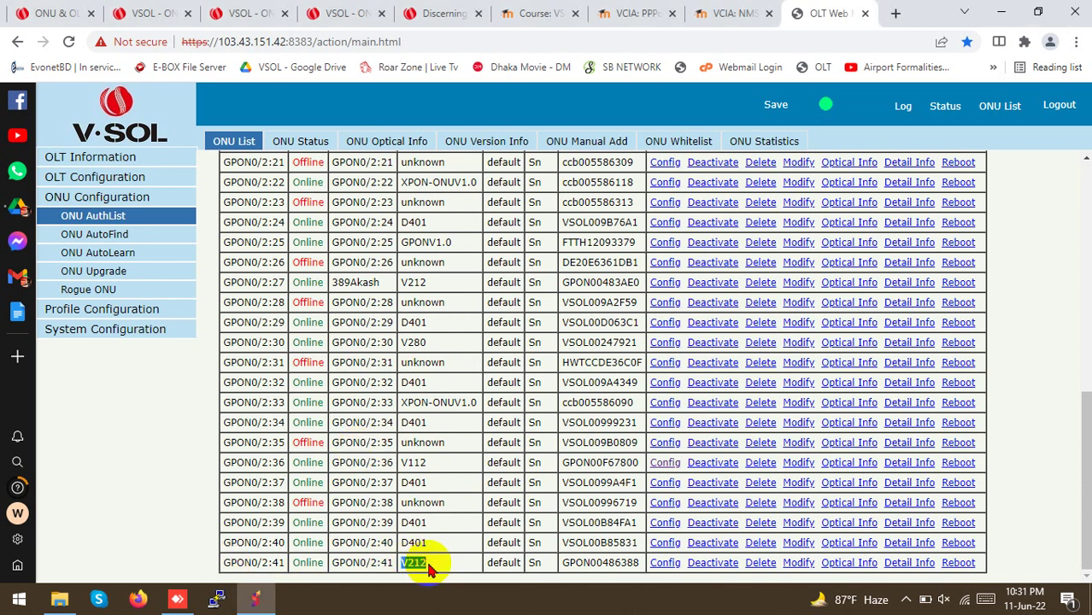
scroll(431, 553, up, 7)
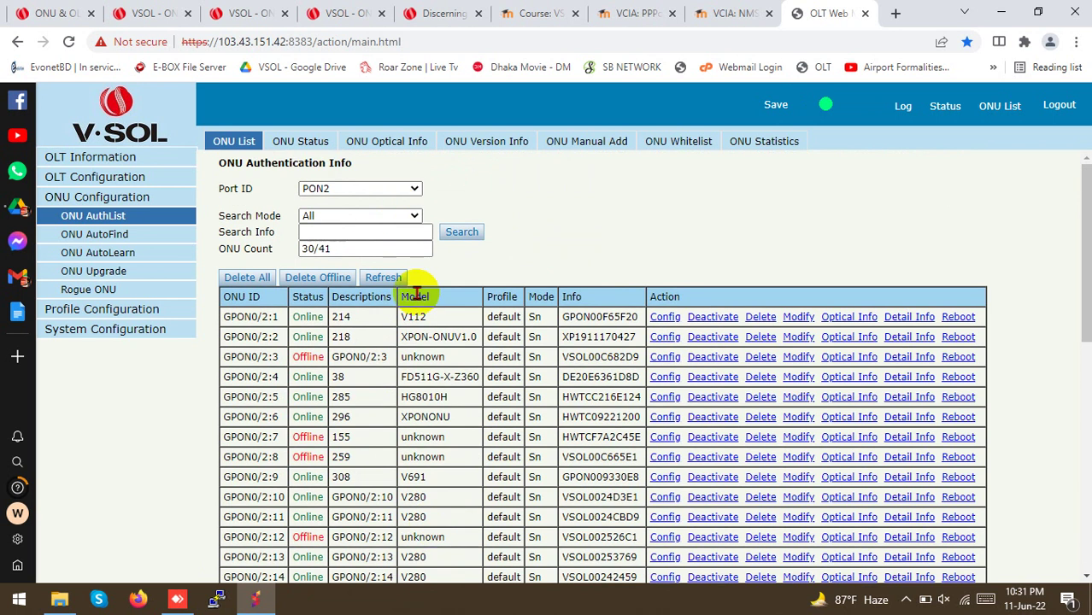
scroll(451, 371, down, 7)
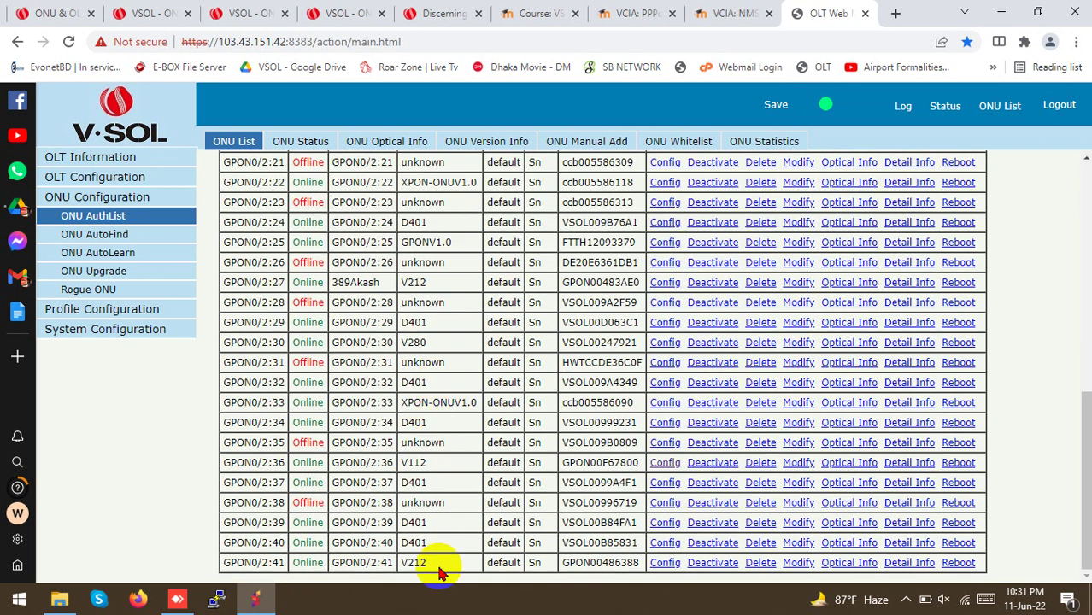
double_click(419, 564)
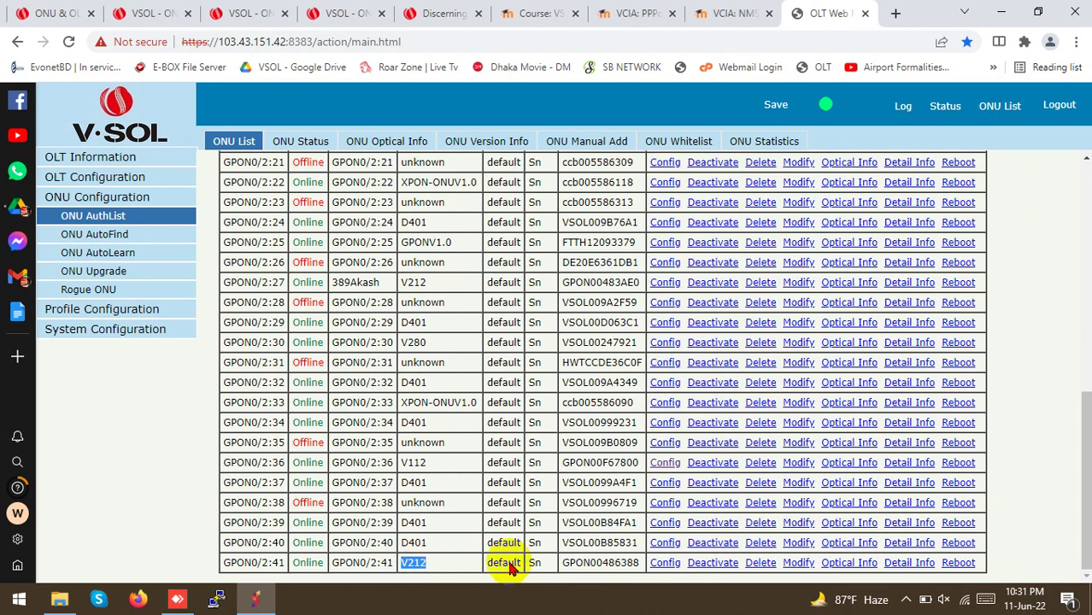
click(907, 598)
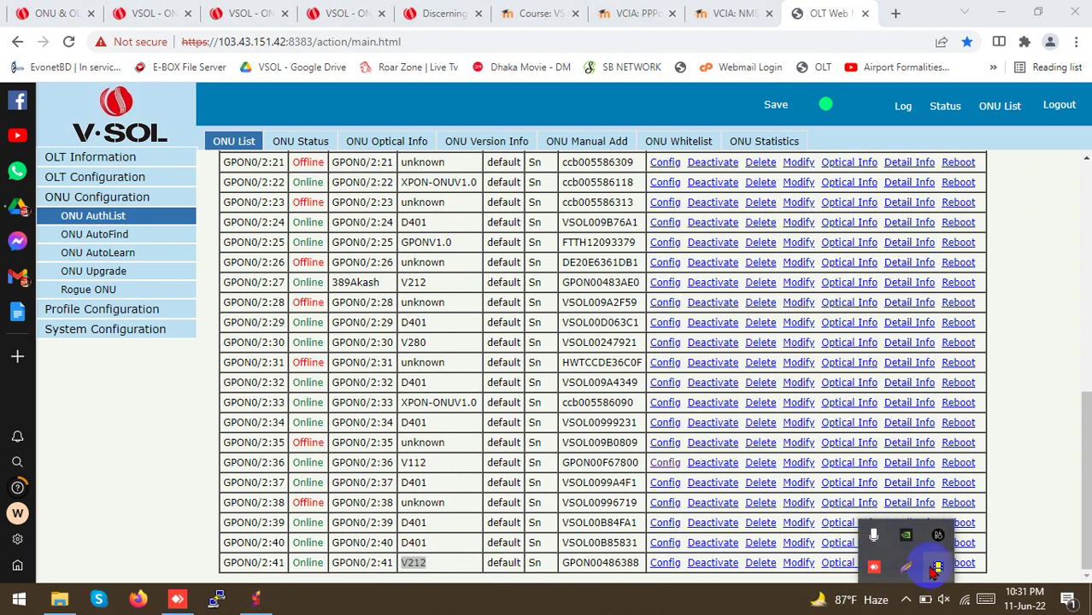
click(457, 519)
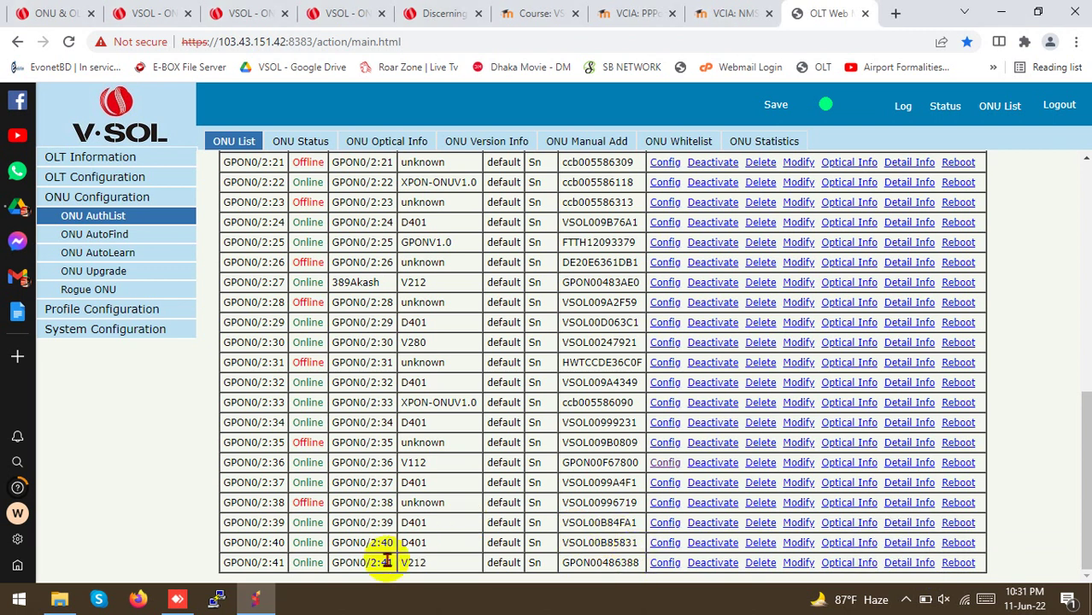
drag(366, 562, 401, 567)
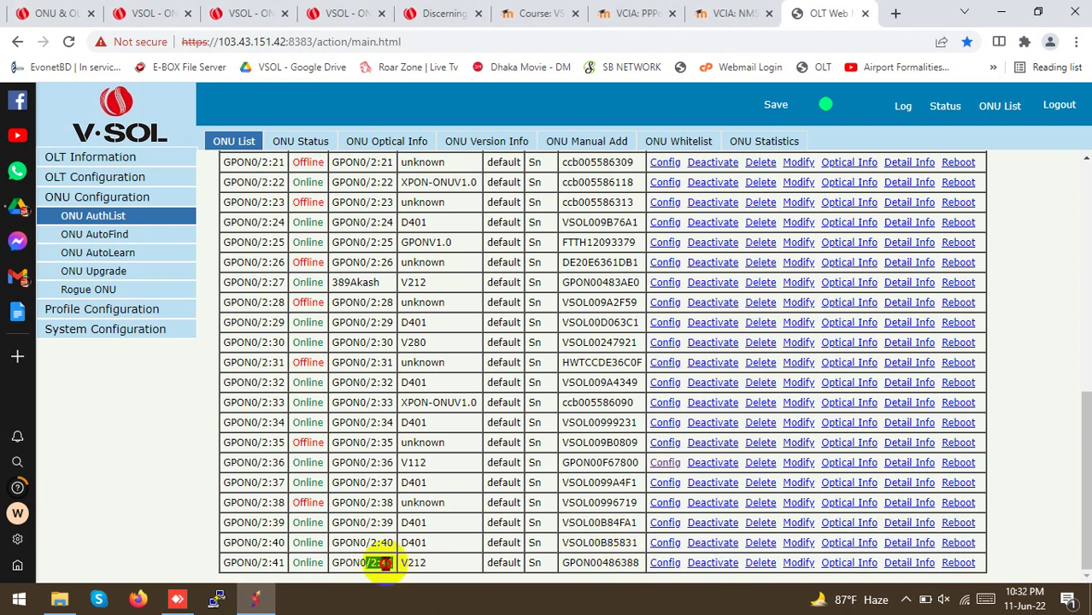
triple_click(384, 562)
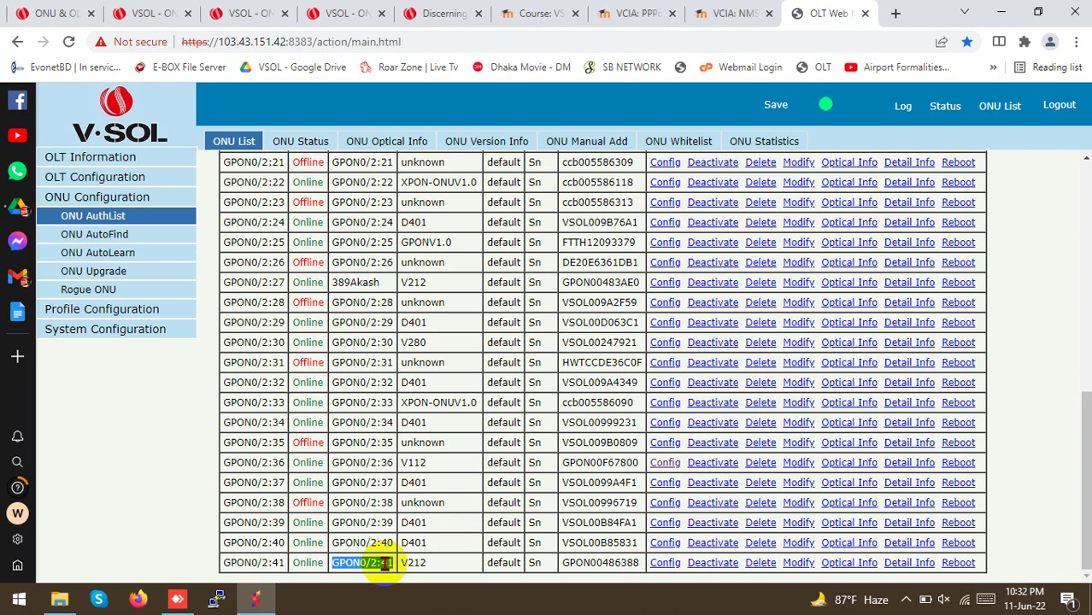
click(72, 312)
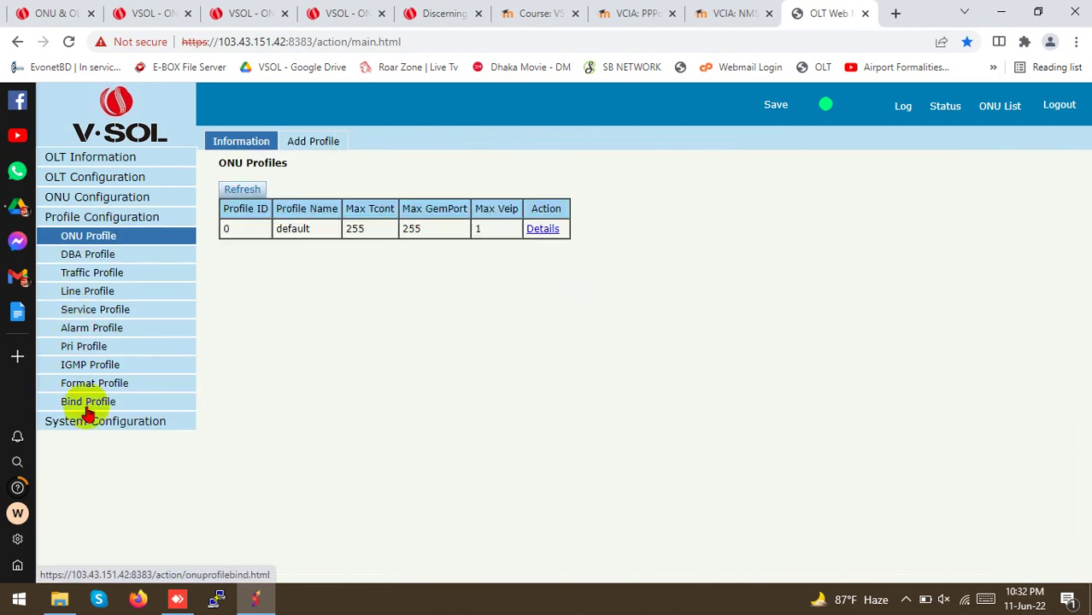
In Bind Profile, filter to PON2 and open ONU 41's binding Config (line_1, srv_1G)
click(87, 406)
click(327, 190)
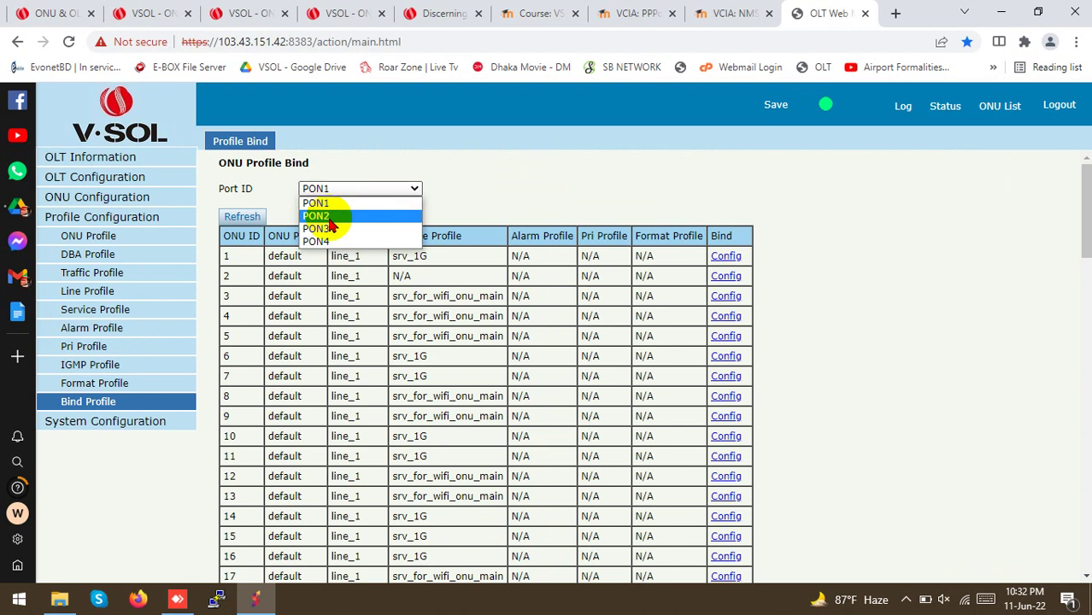
click(329, 219)
scroll(366, 312, down, 6)
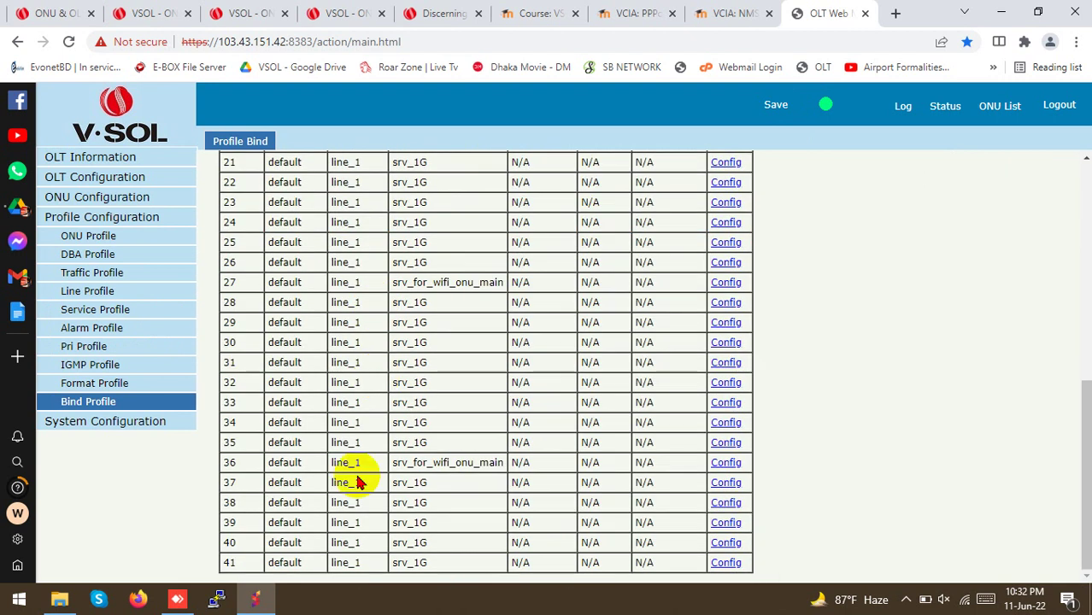
scroll(275, 549, up, 6)
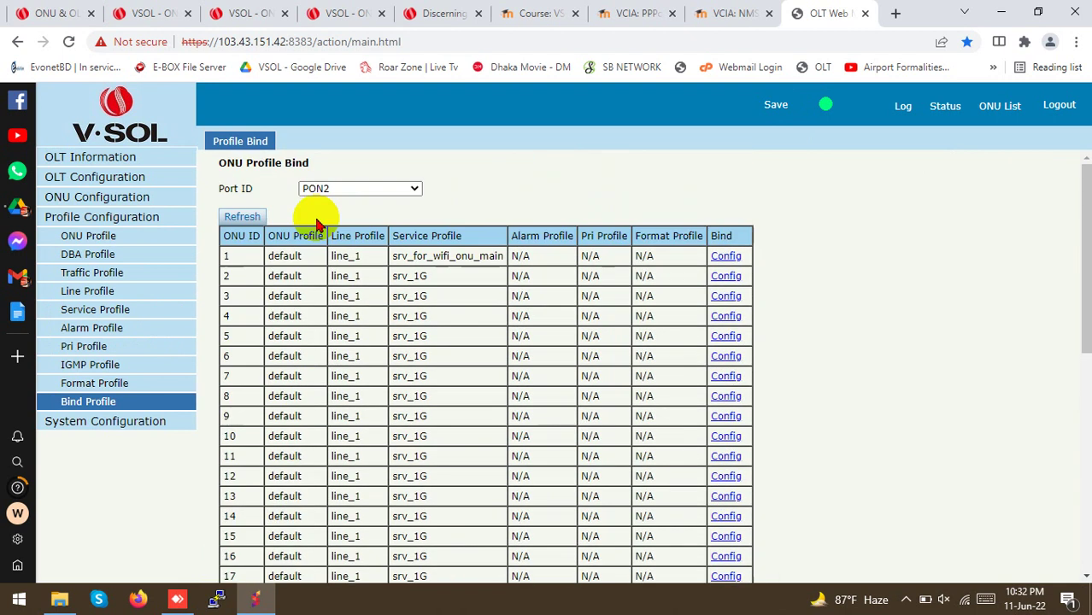
scroll(312, 420, down, 6)
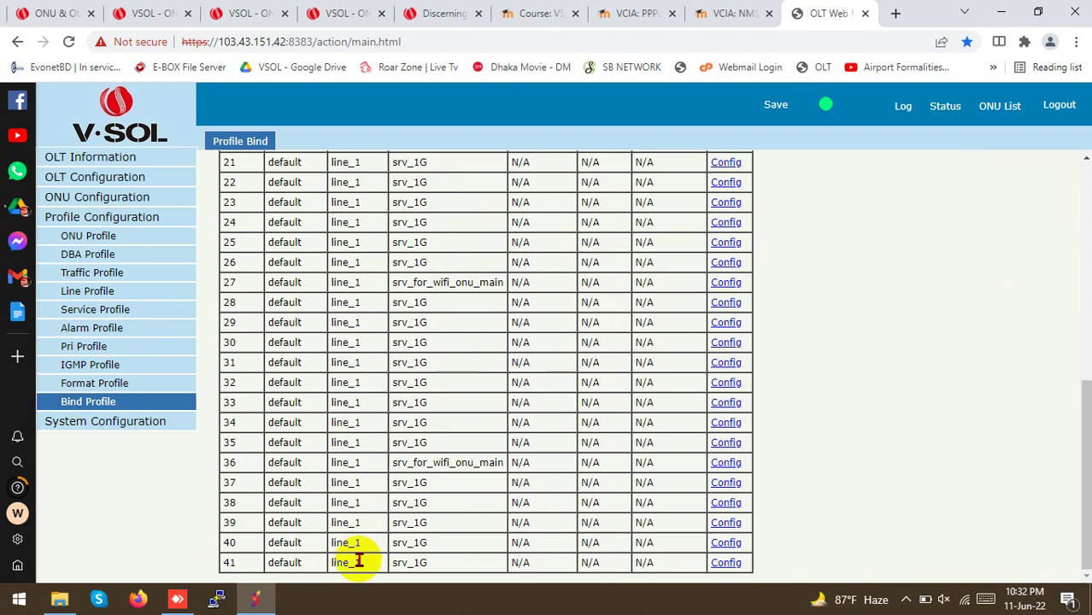
scroll(359, 427, up, 6)
drag(391, 236, 451, 232)
scroll(445, 290, down, 6)
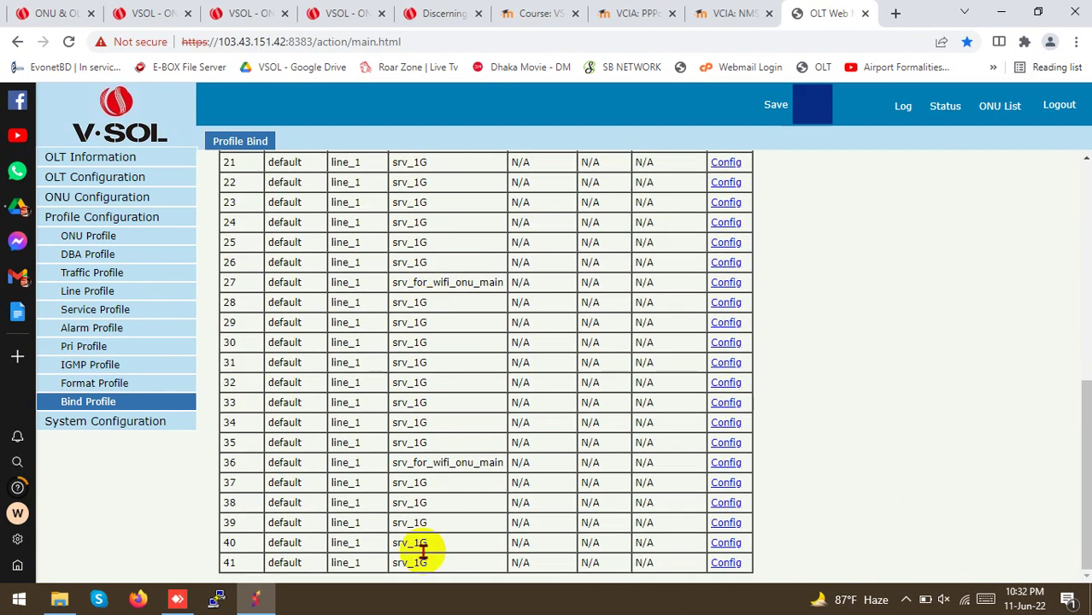
click(224, 562)
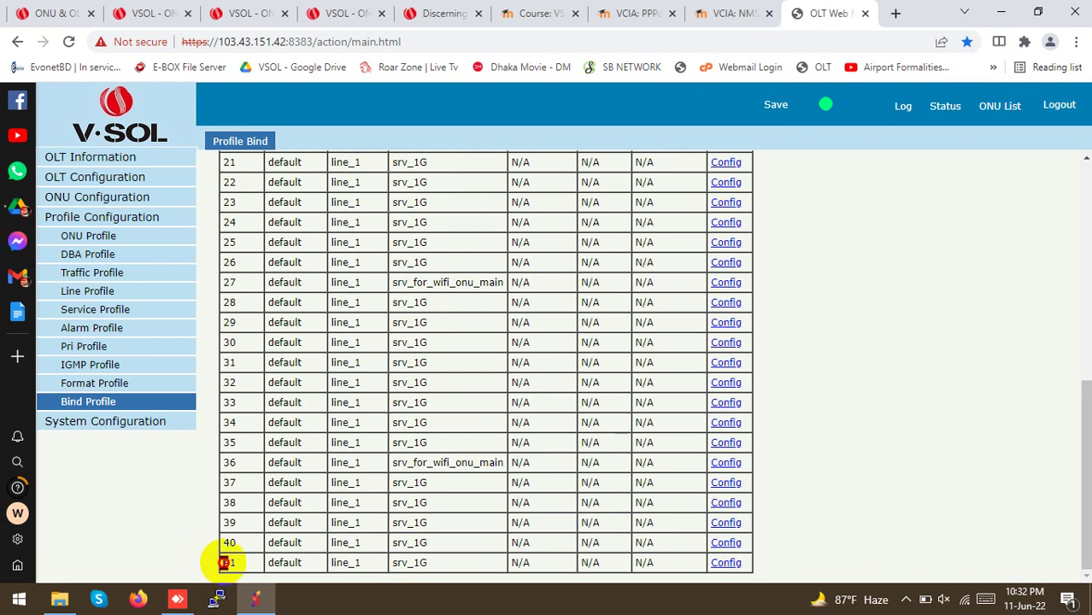
click(717, 564)
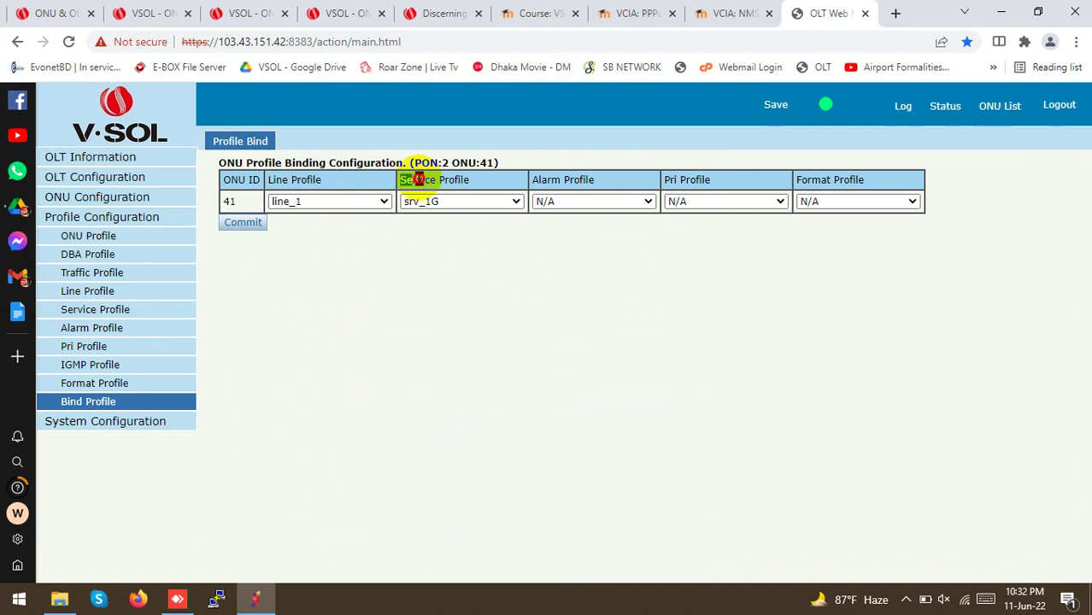
Set ONU 41's service profile to srv_for_wifi_onu_main, commit, and acknowledge both confirmations
drag(418, 180, 468, 180)
click(426, 205)
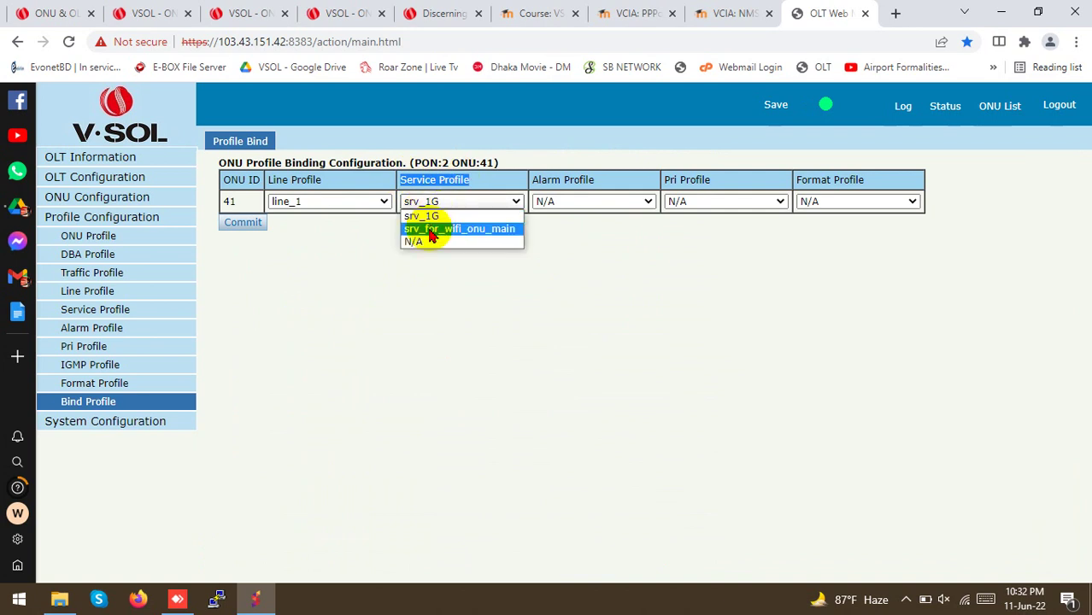
click(431, 231)
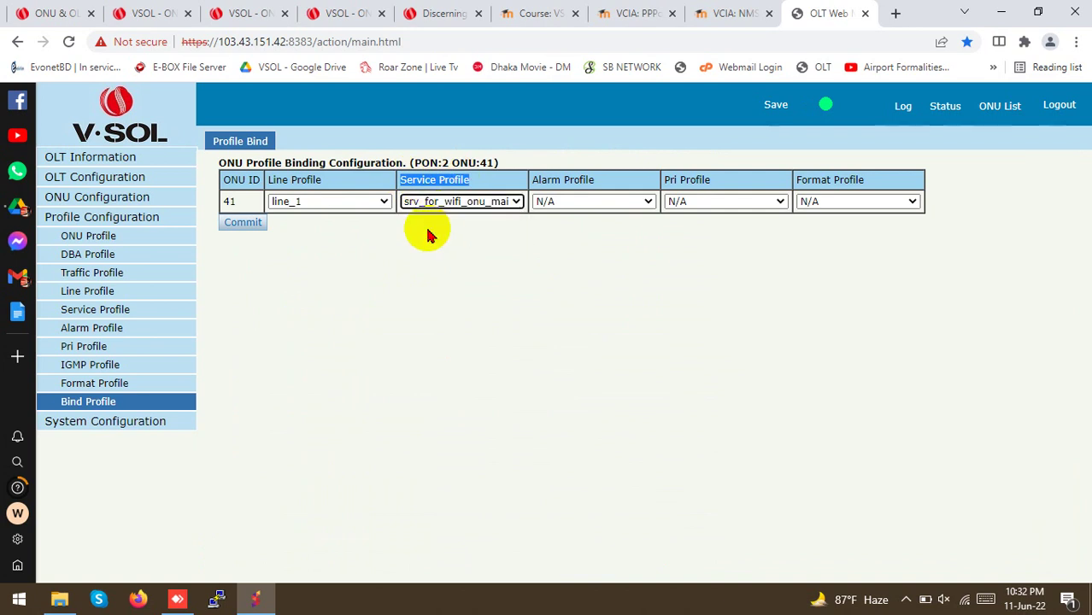
click(252, 223)
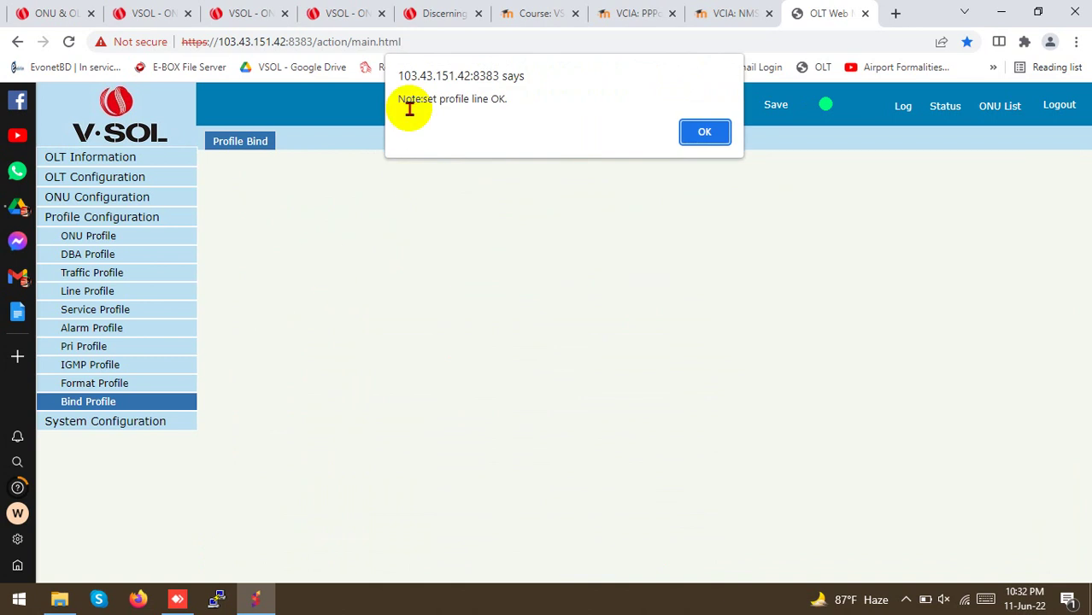
drag(407, 100, 488, 100)
click(704, 133)
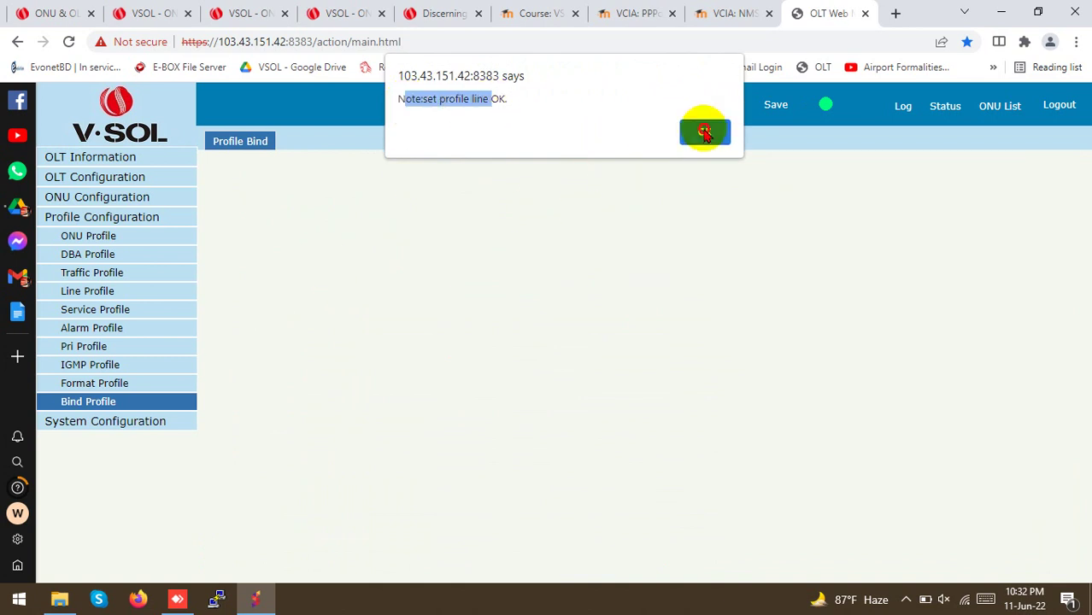
click(704, 133)
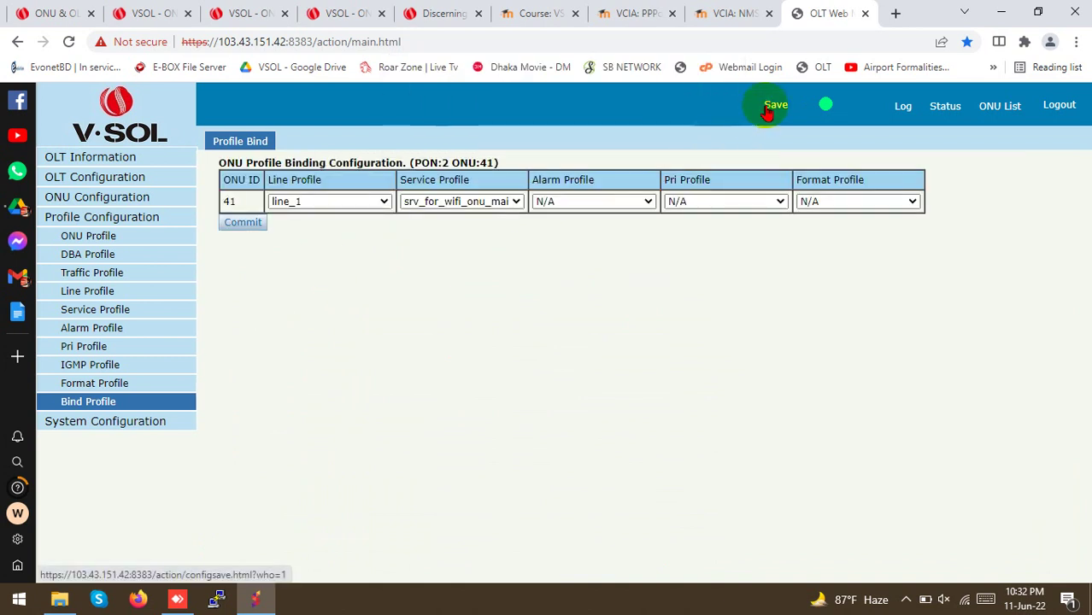
Return to the Profile Bind list for PON2 to check ONU 41's binding
click(240, 141)
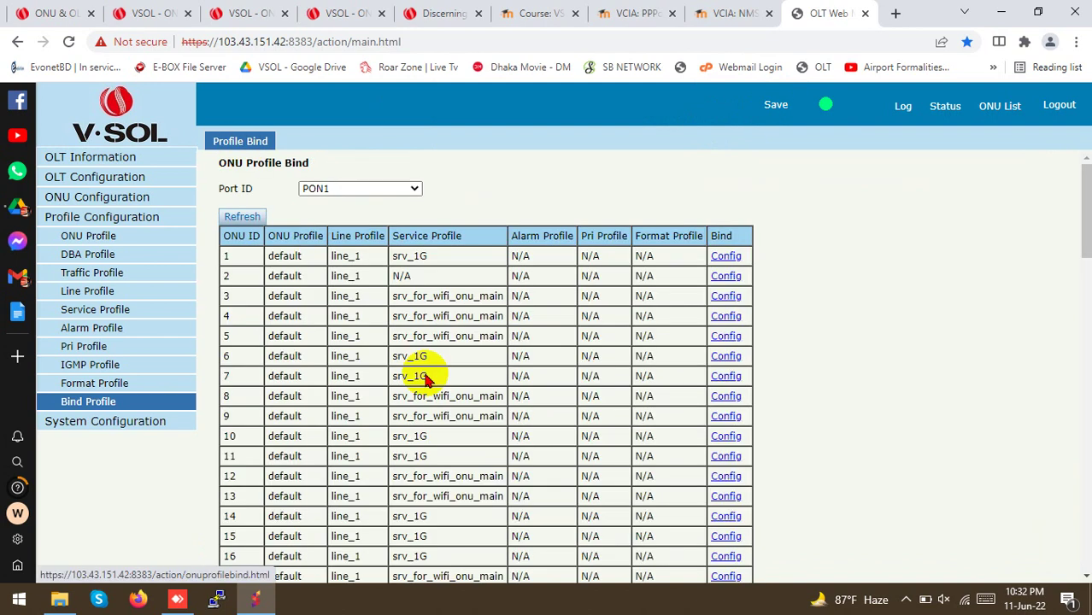
click(305, 188)
click(324, 226)
scroll(461, 478, down, 5)
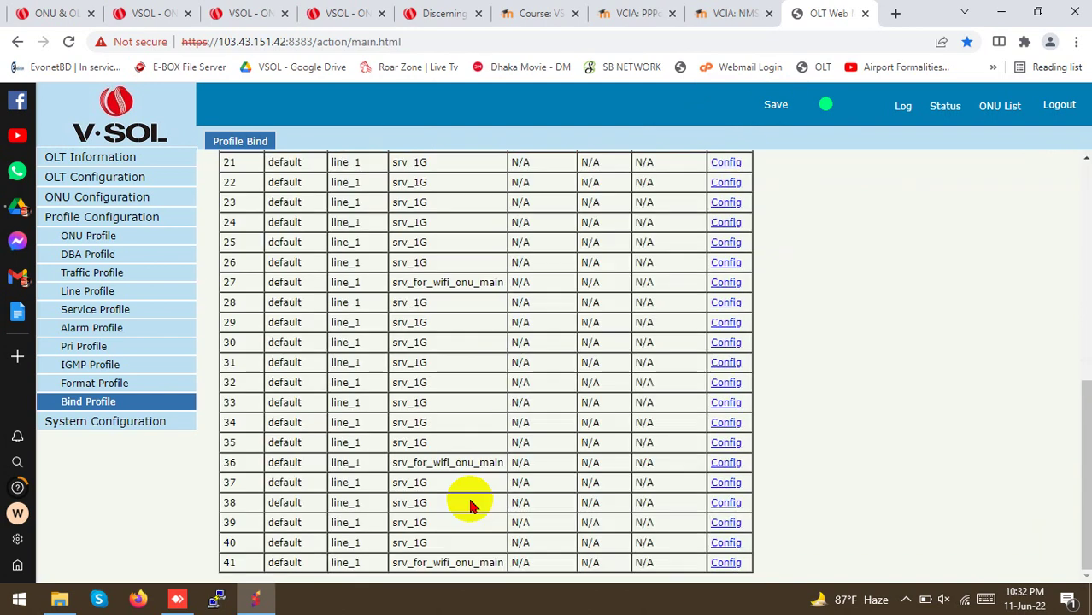
drag(452, 562, 432, 564)
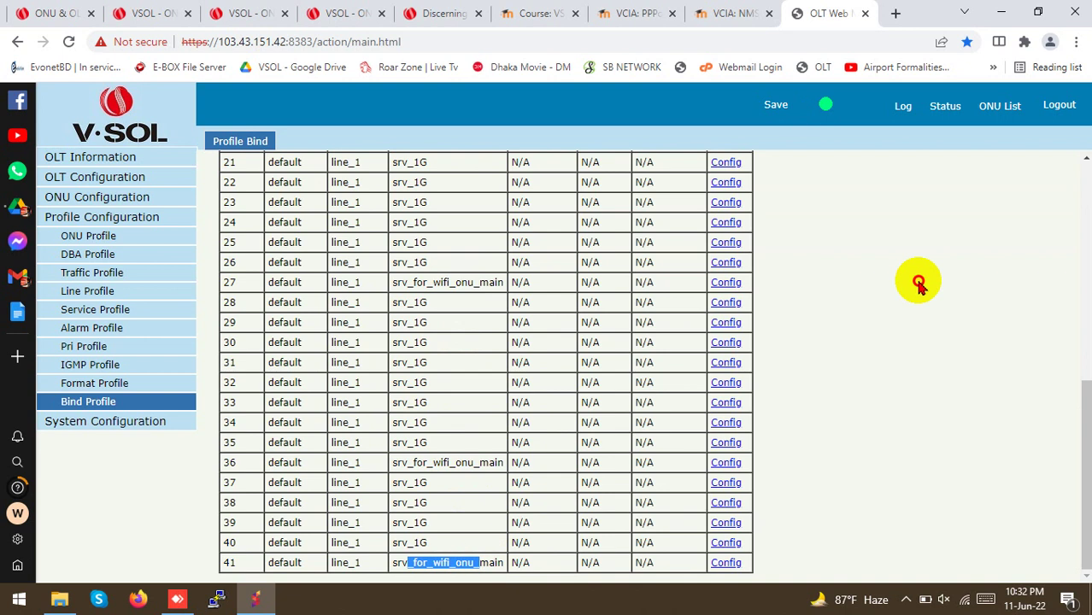
From ONU List, open GPON0/2:41's configuration on its WAN tab
click(1005, 111)
click(1006, 111)
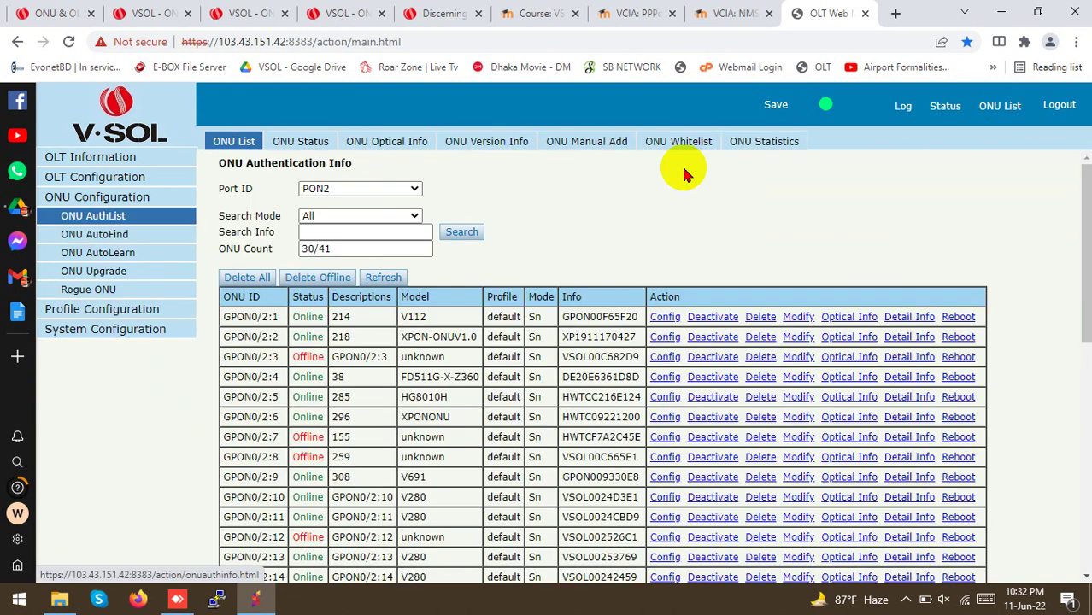
scroll(341, 319, down, 5)
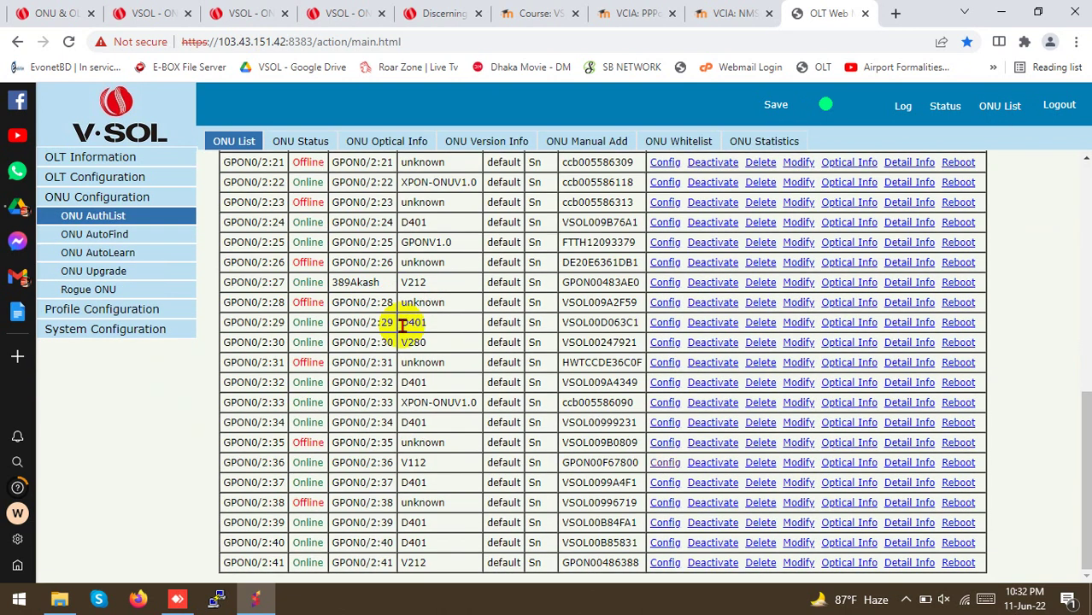
click(673, 563)
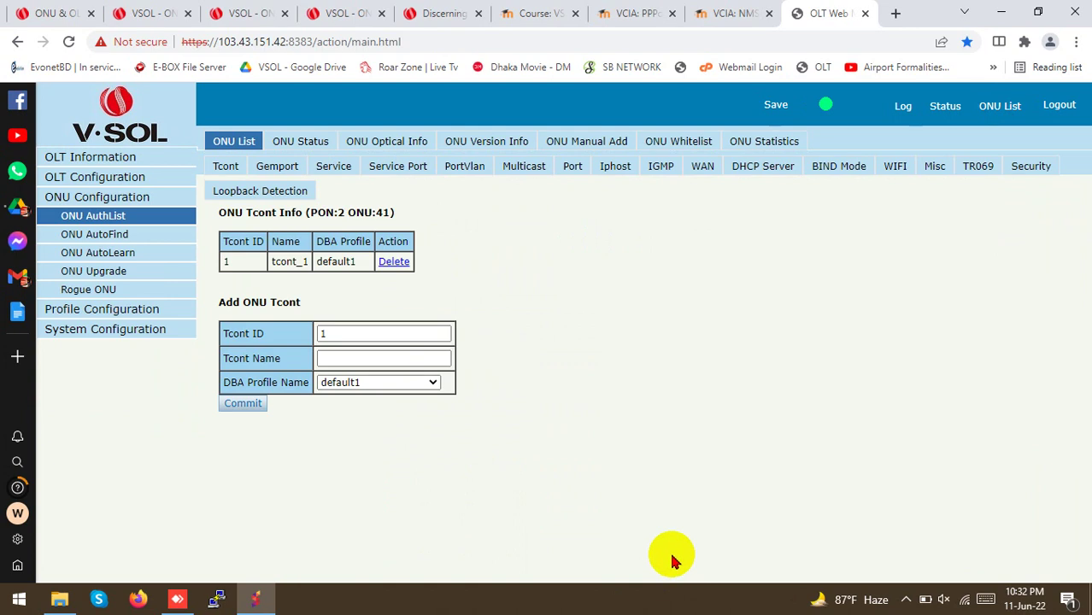
click(709, 167)
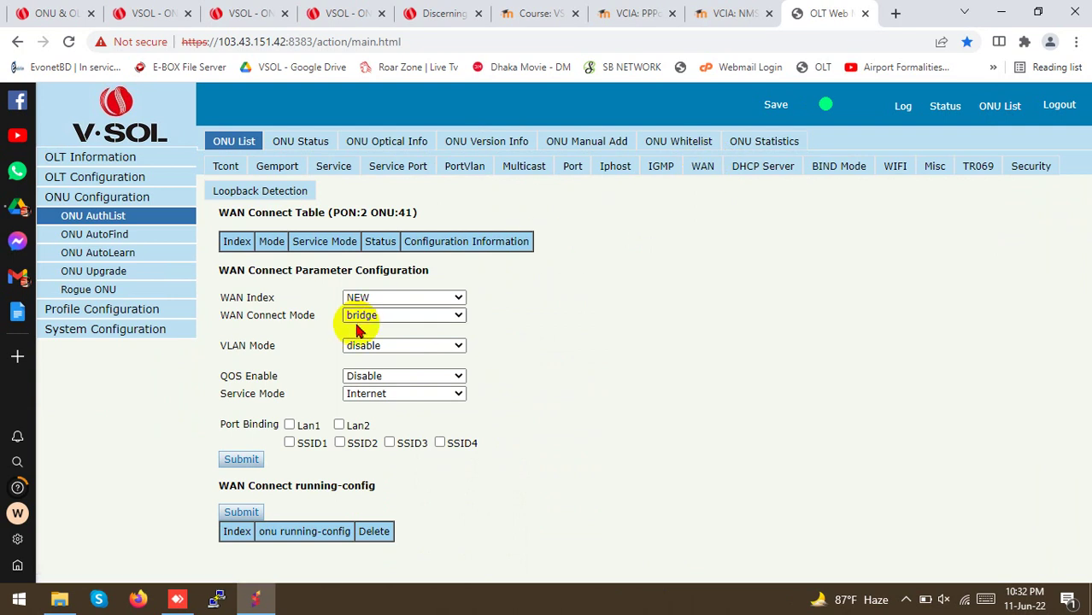
Set the WAN connection mode to route with connection type PPPoE
drag(228, 315, 300, 315)
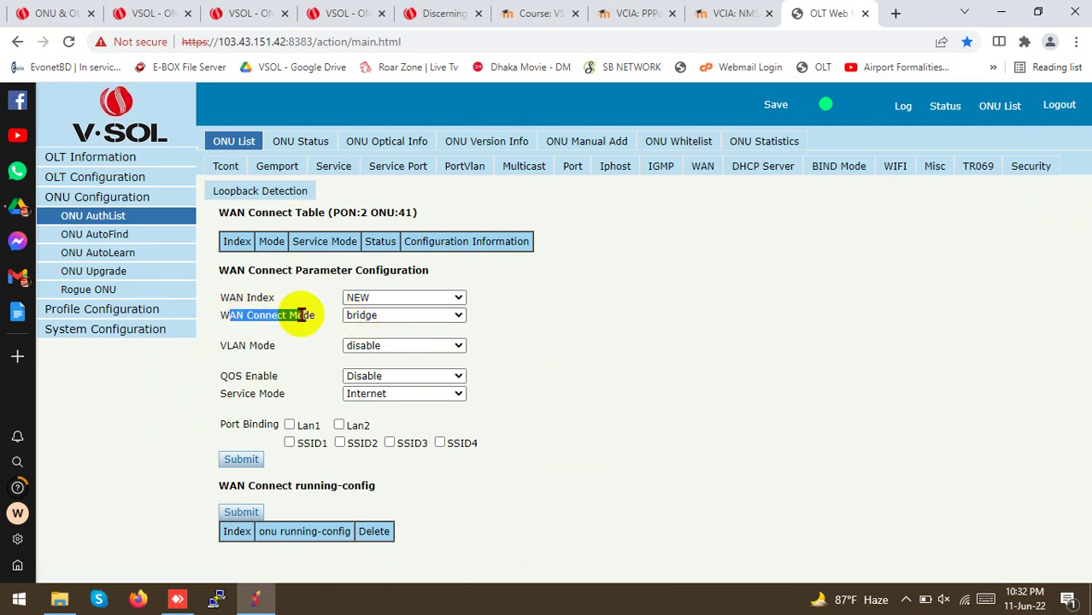
click(361, 315)
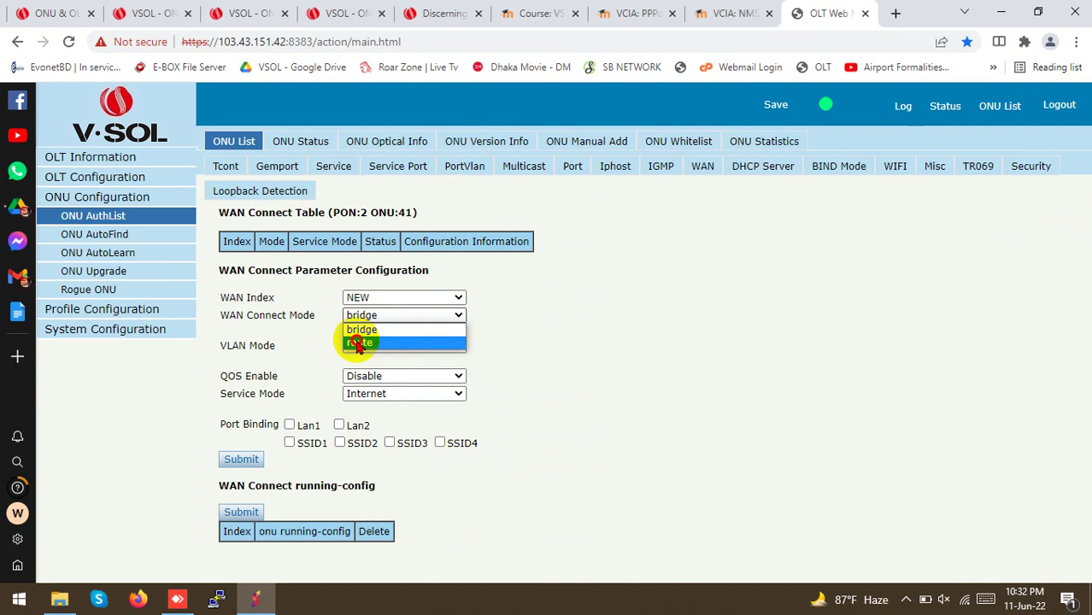
click(359, 341)
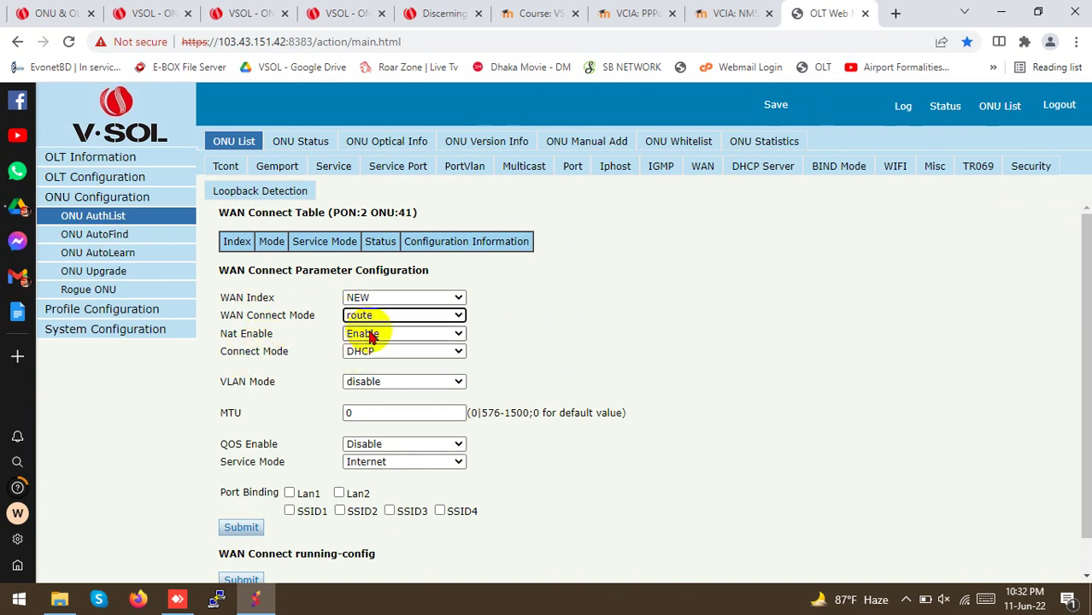
click(357, 353)
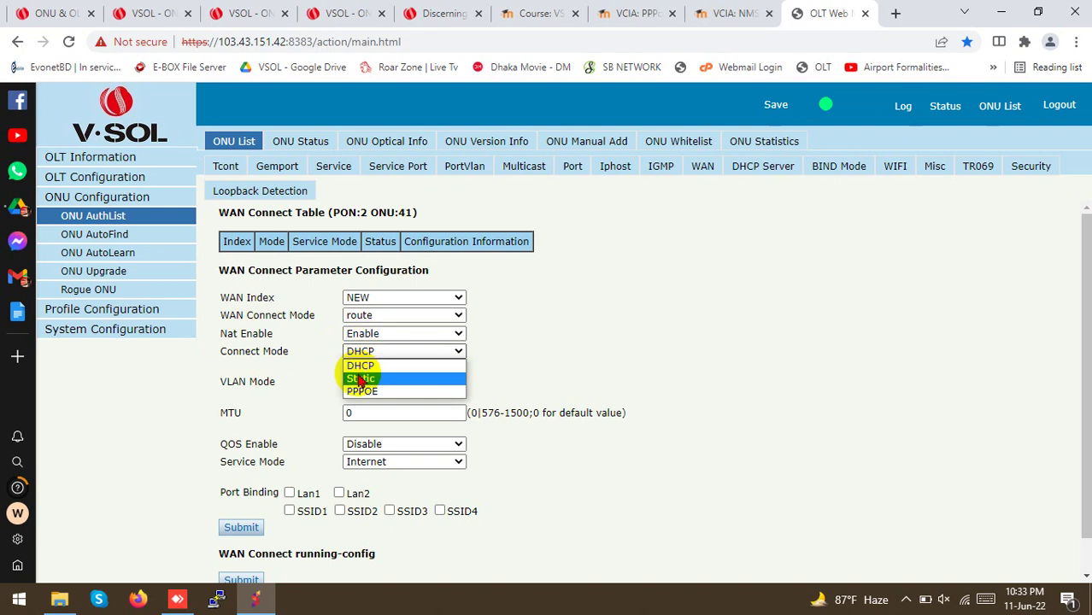
click(357, 388)
Enter the PPPoE username and password
click(358, 387)
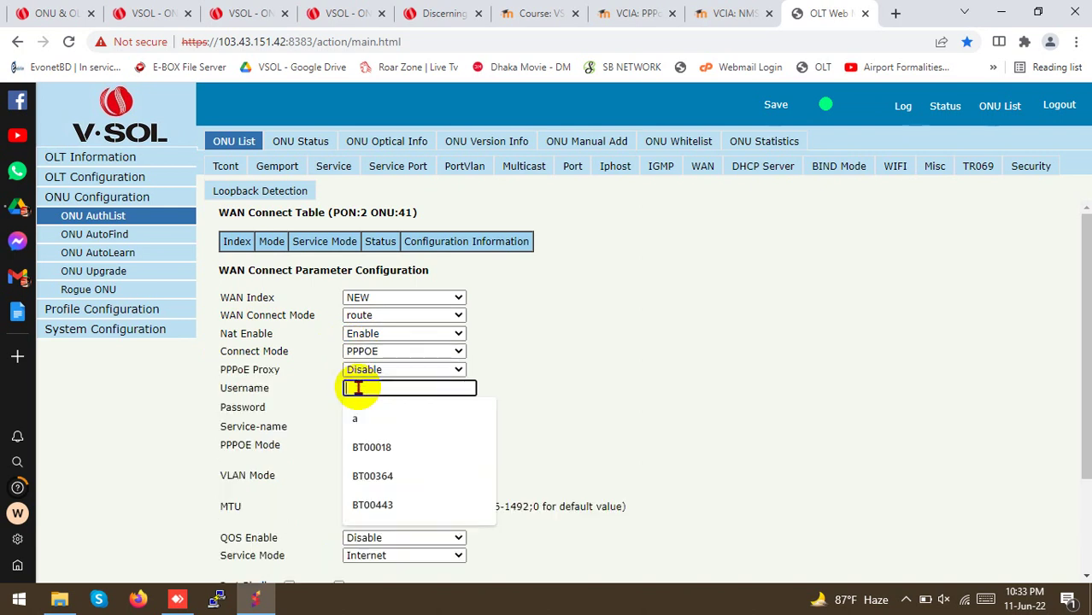
click(358, 388)
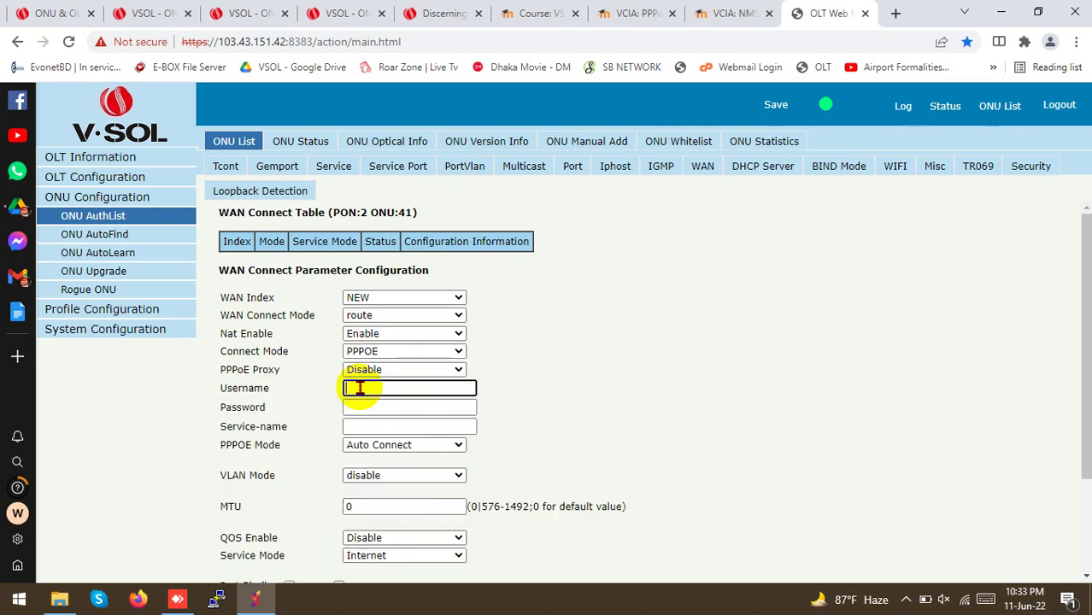
click(366, 388)
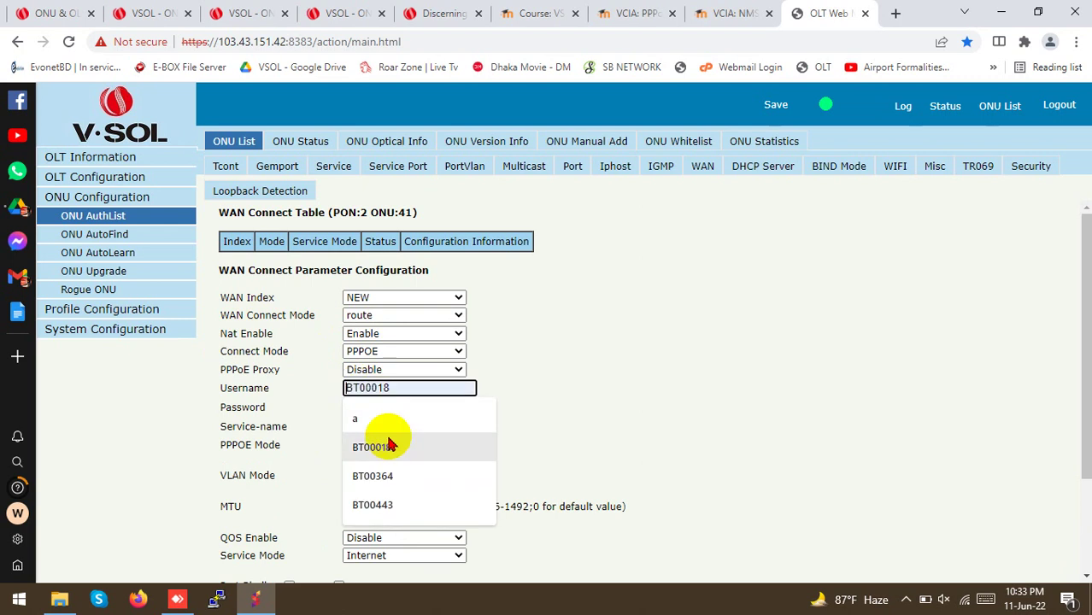
click(376, 447)
key(BackSpace)
key(BackSpace)
key(BackSpace)
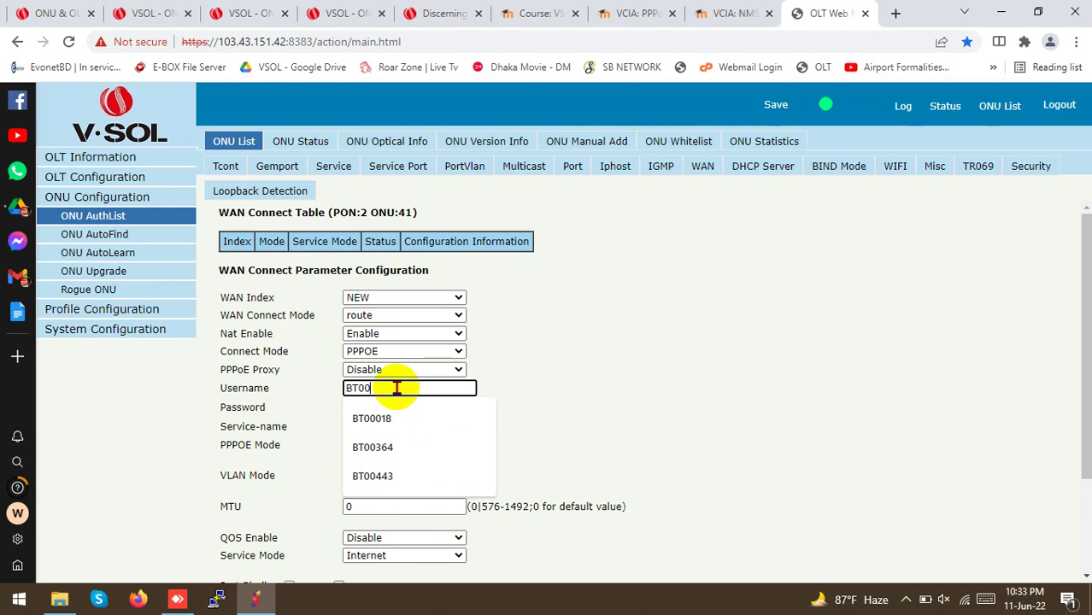
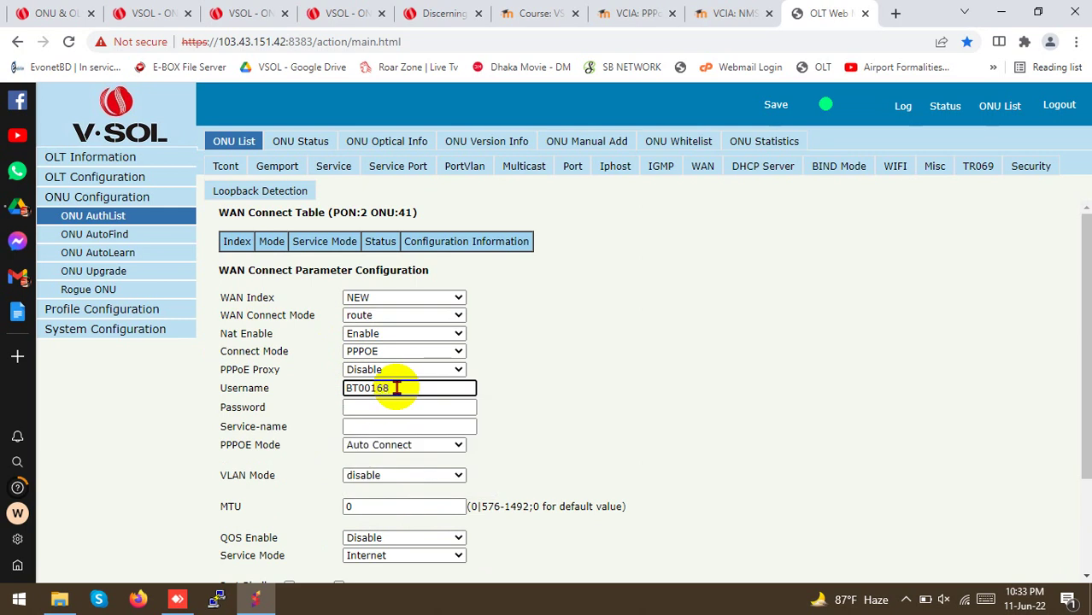
click(372, 408)
click(363, 410)
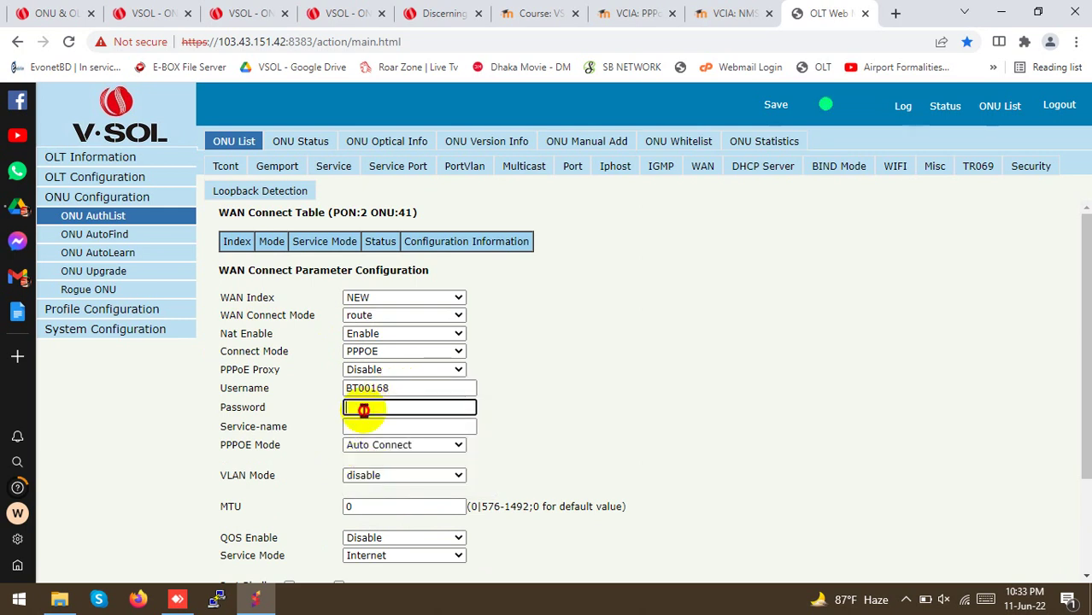
click(377, 463)
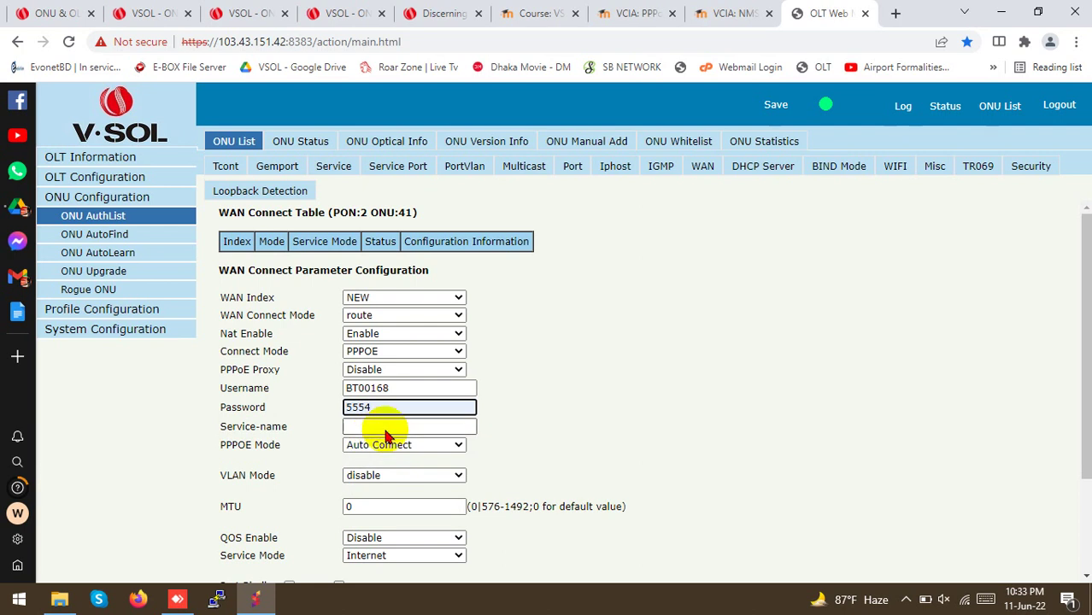
Enable VLAN tagging on the WAN with Vlan ID 10
drag(190, 478, 275, 479)
click(359, 476)
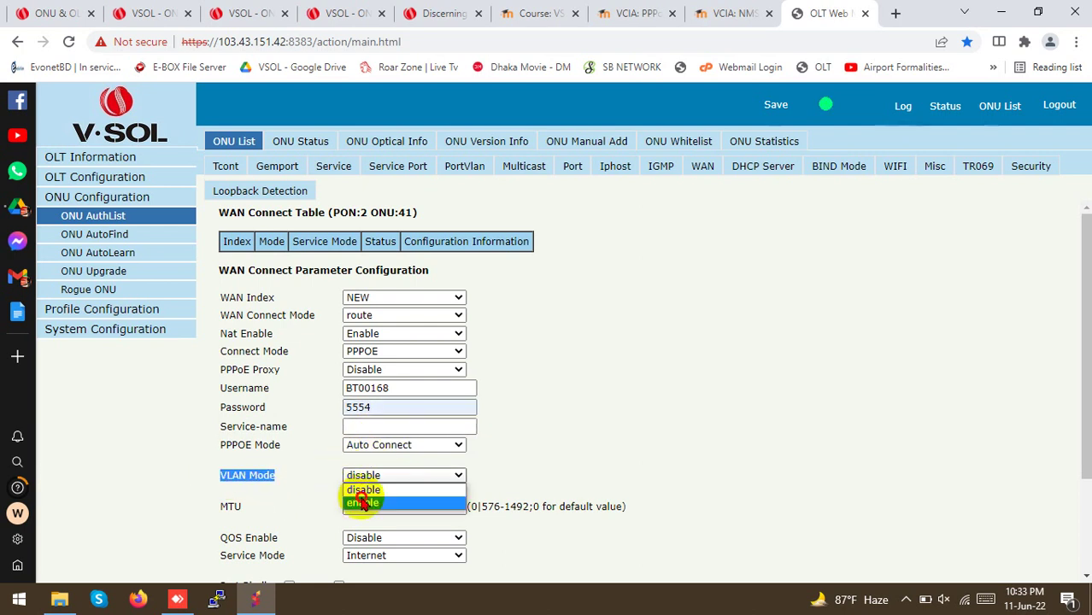
click(362, 502)
click(359, 494)
text(10)
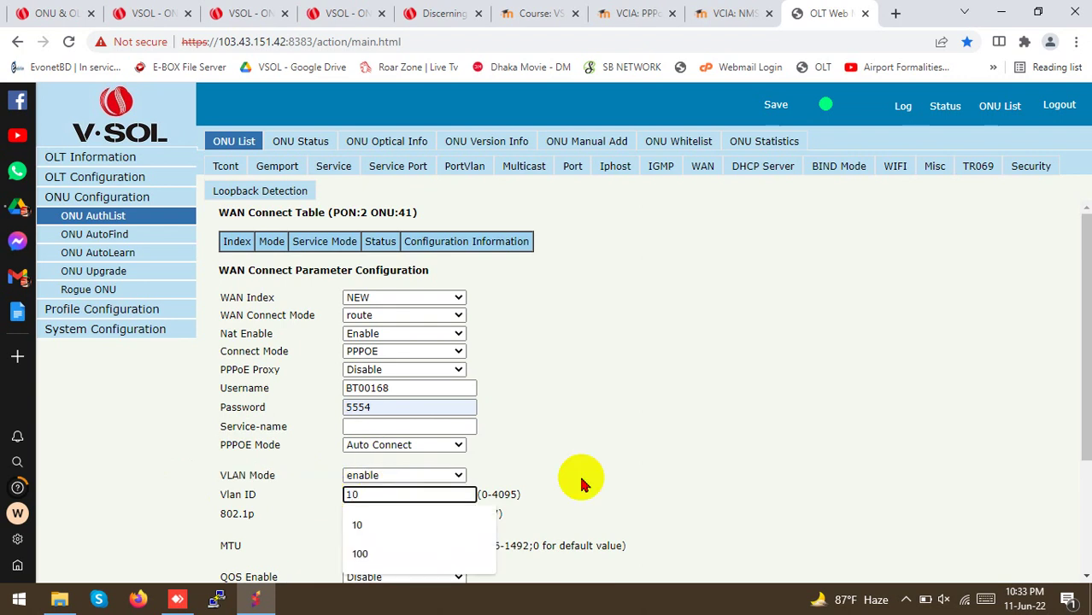
click(645, 426)
scroll(426, 416, down, 2)
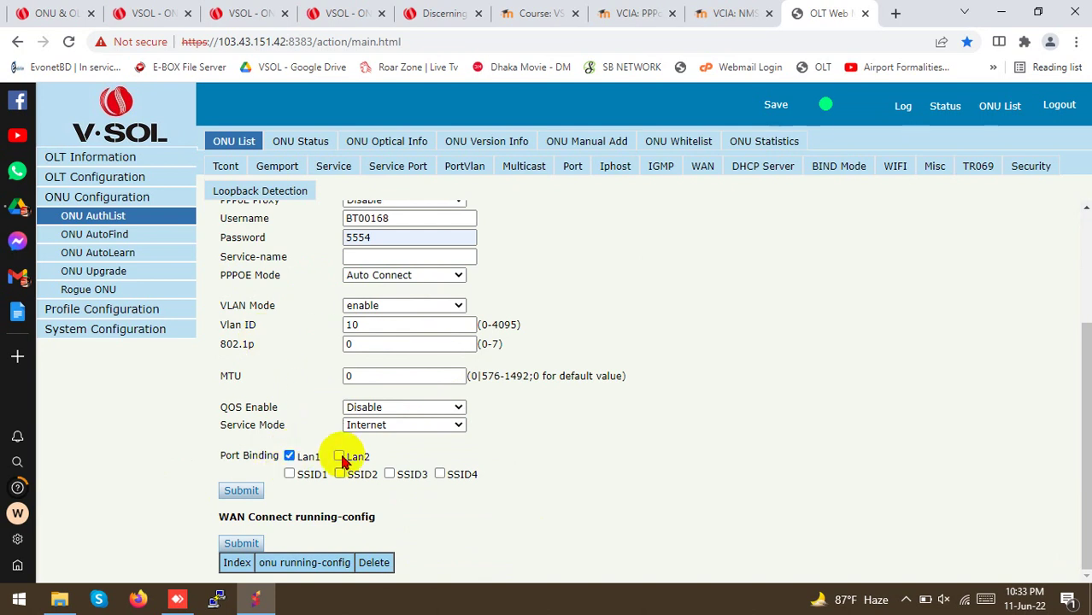
Bind the WAN to Lan2 and SSID1 alongside Lan1 and submit it
click(339, 457)
click(290, 475)
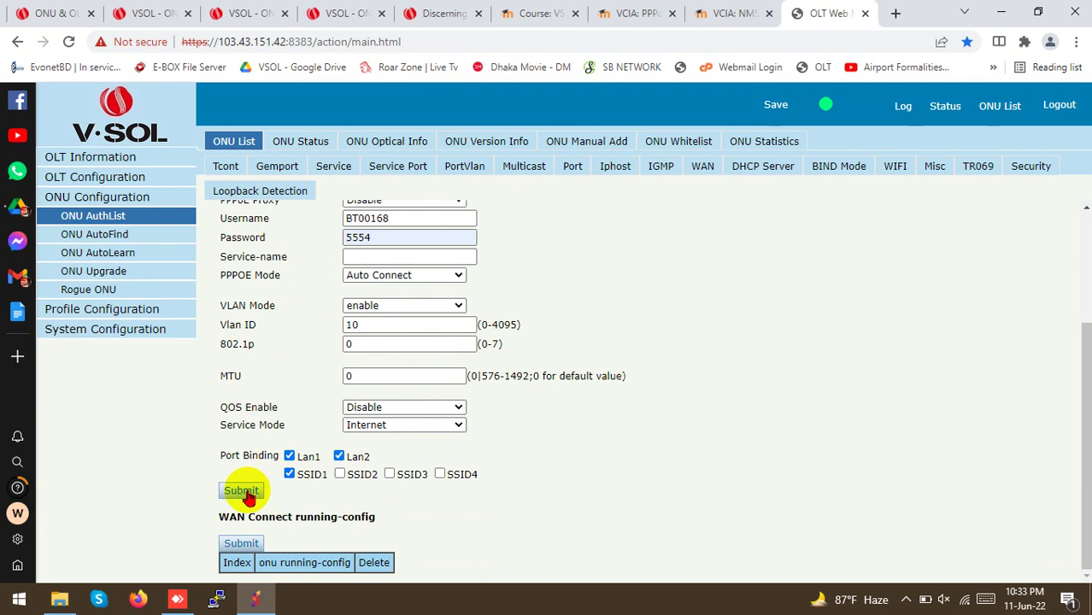
click(241, 491)
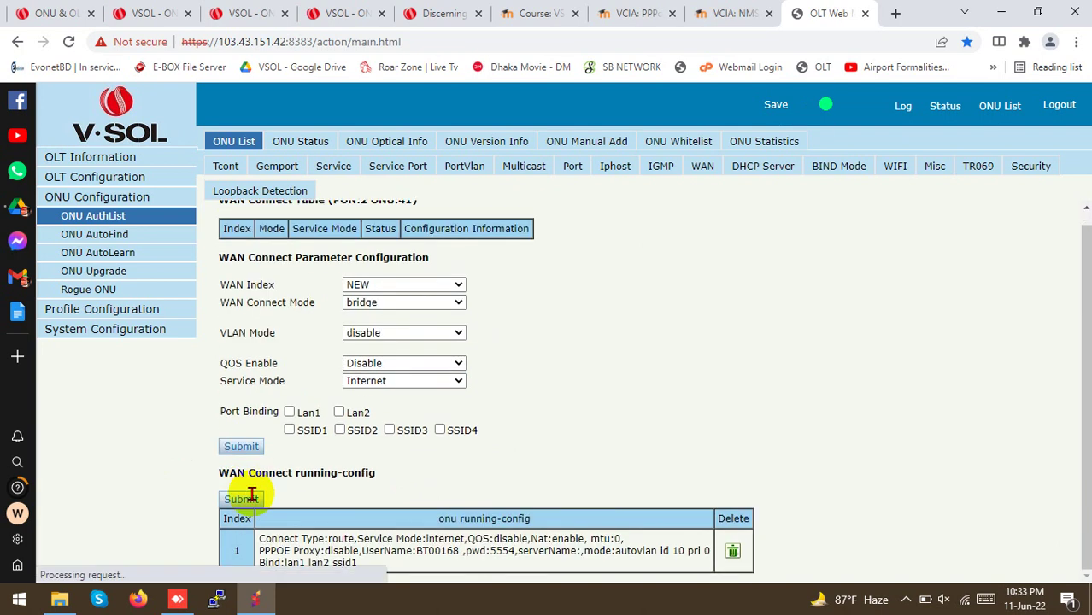
Commit ONU 41's WAN running-config and acknowledge the Commit Success alert
drag(232, 531, 406, 569)
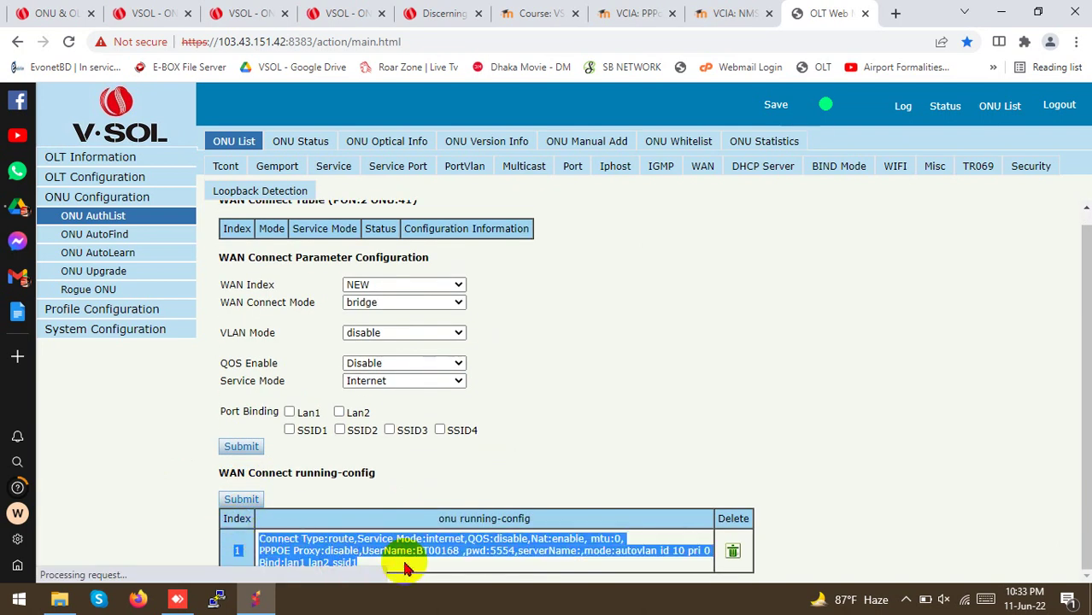
click(407, 563)
drag(284, 534, 262, 545)
click(363, 555)
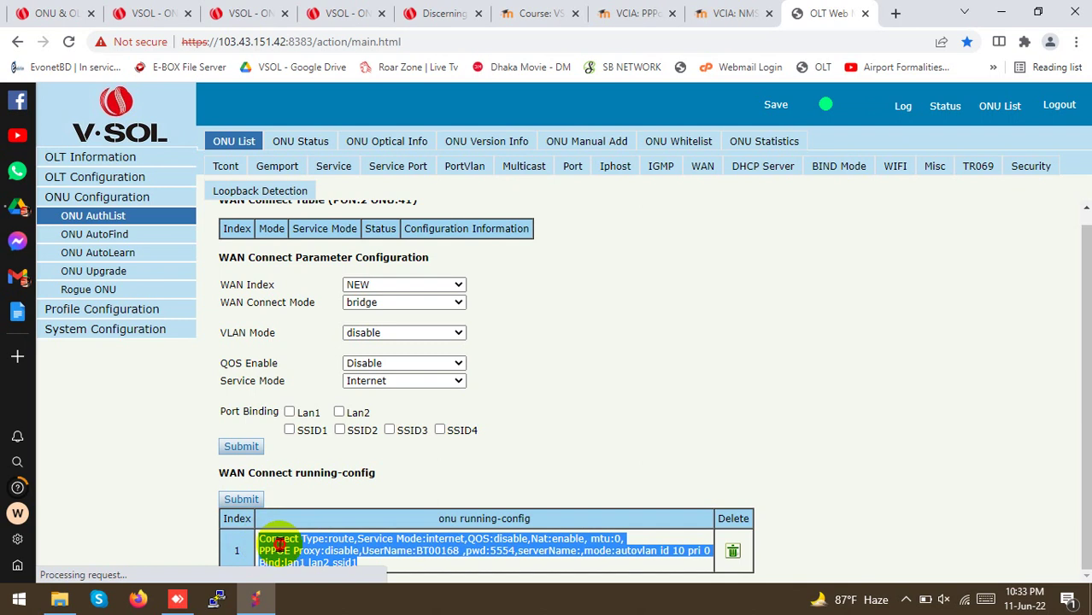
click(279, 545)
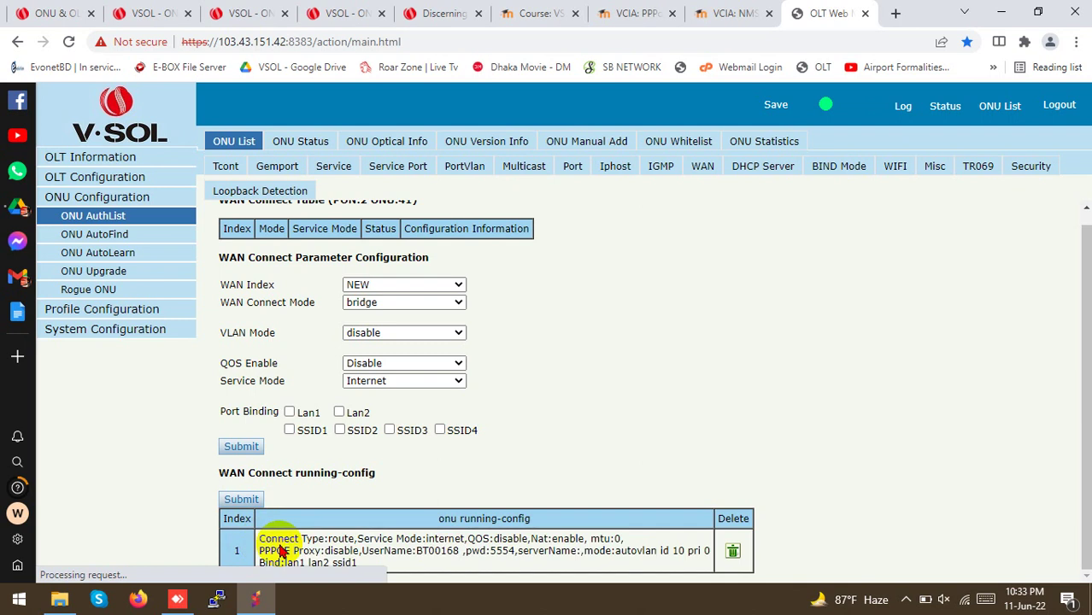
click(242, 502)
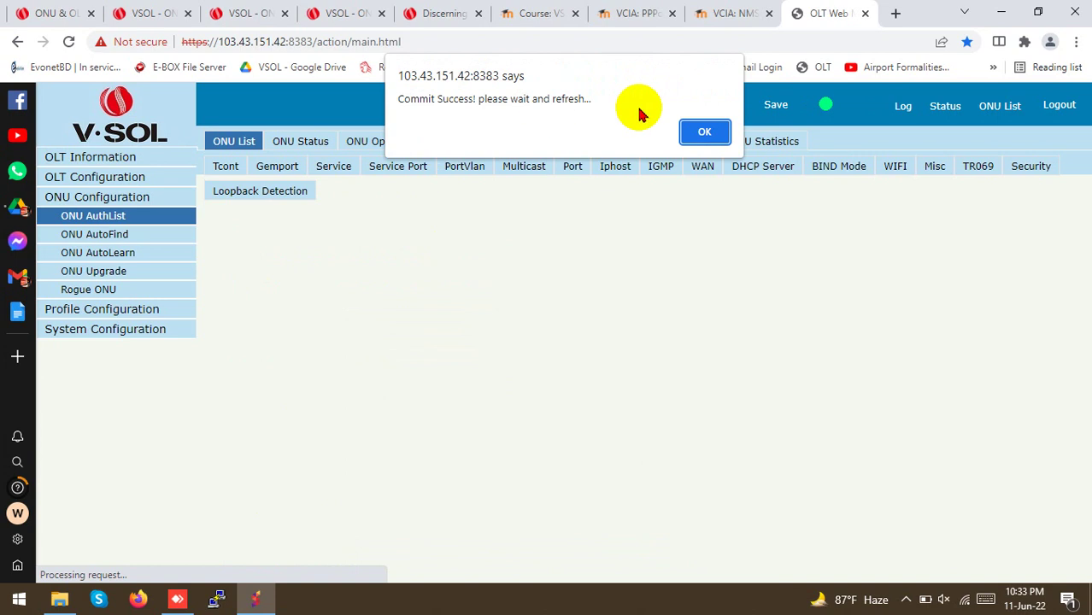
click(702, 131)
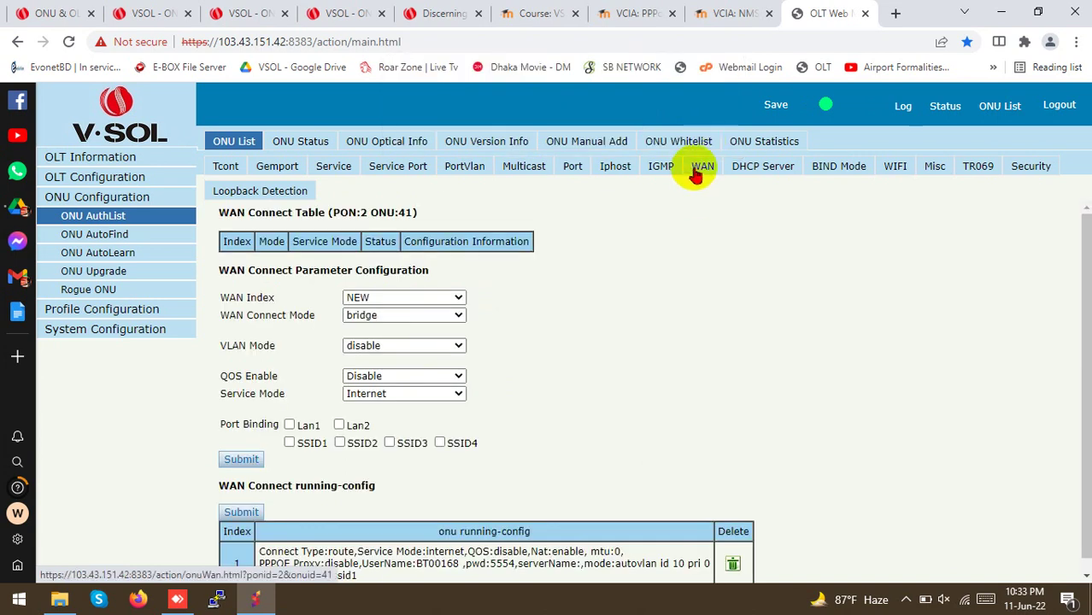
Reload the WAN page until the PPPoE route entry's status reads Connected
click(696, 171)
click(696, 171)
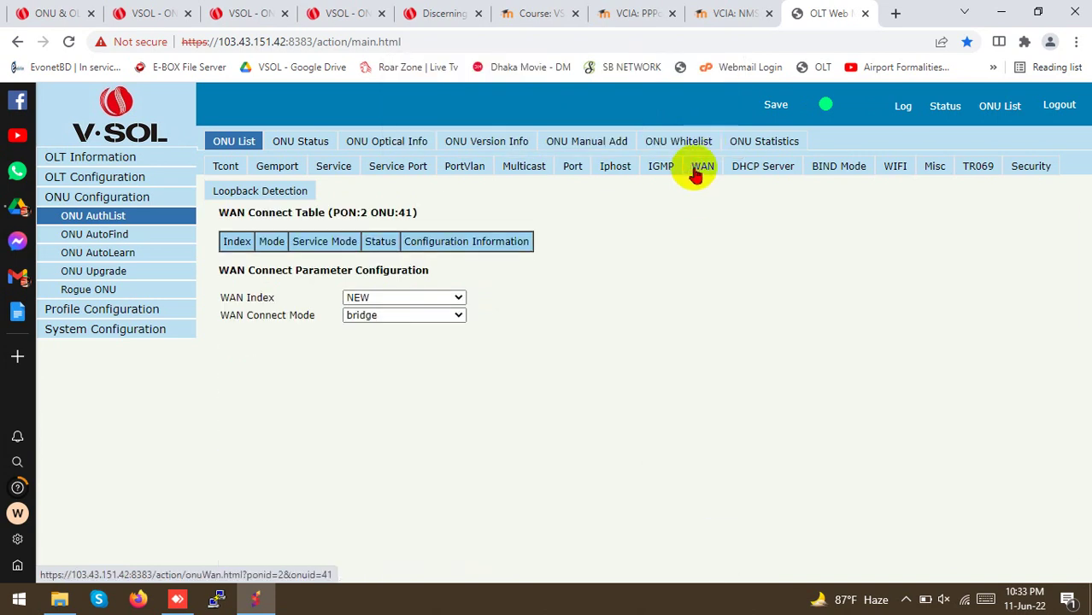
click(696, 170)
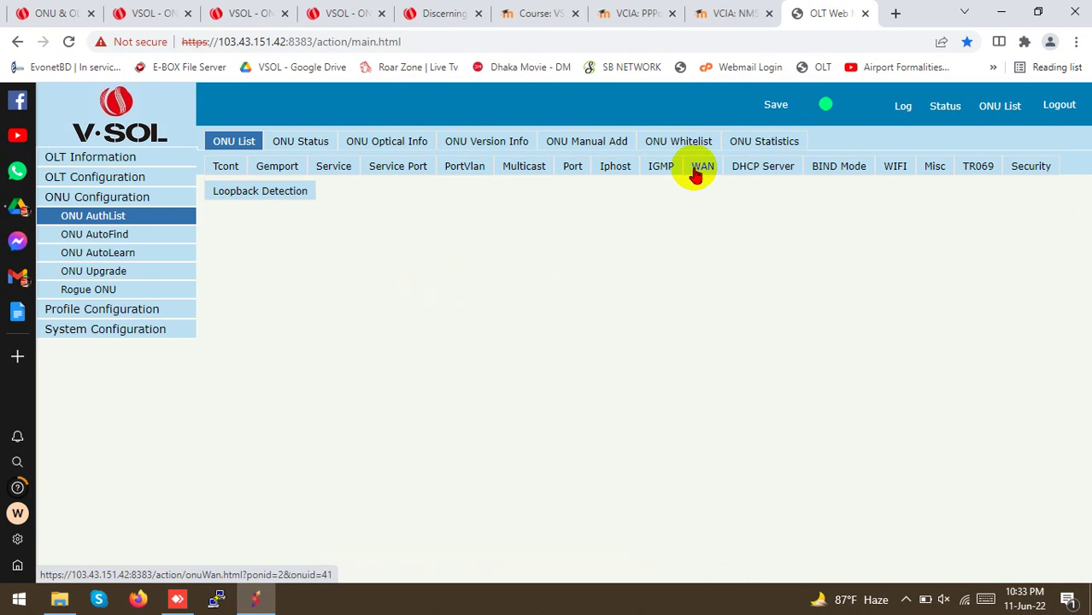
click(696, 171)
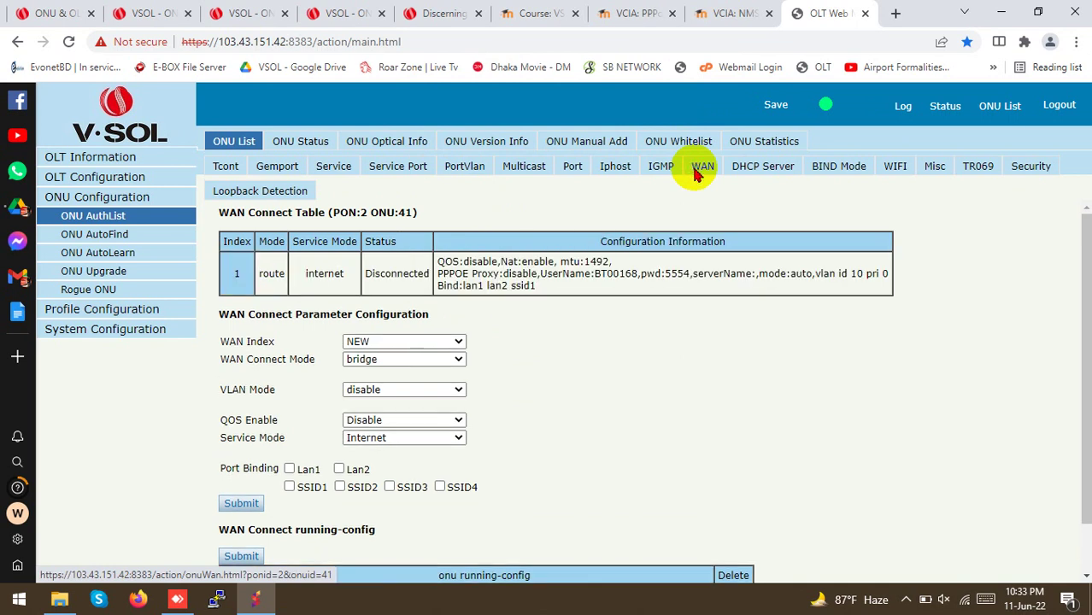
click(696, 171)
drag(512, 248, 670, 194)
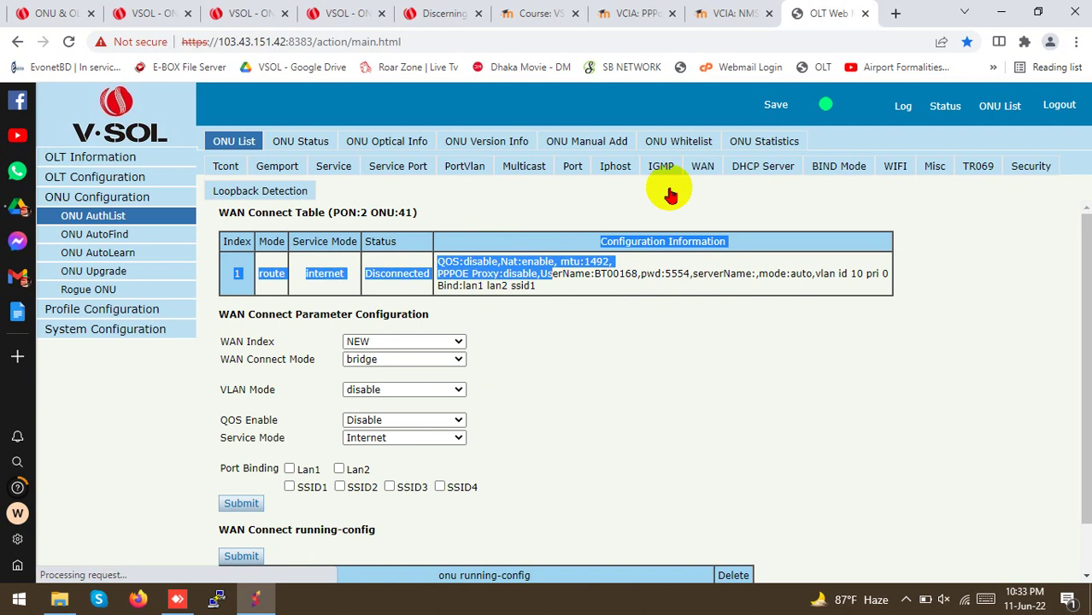
click(699, 171)
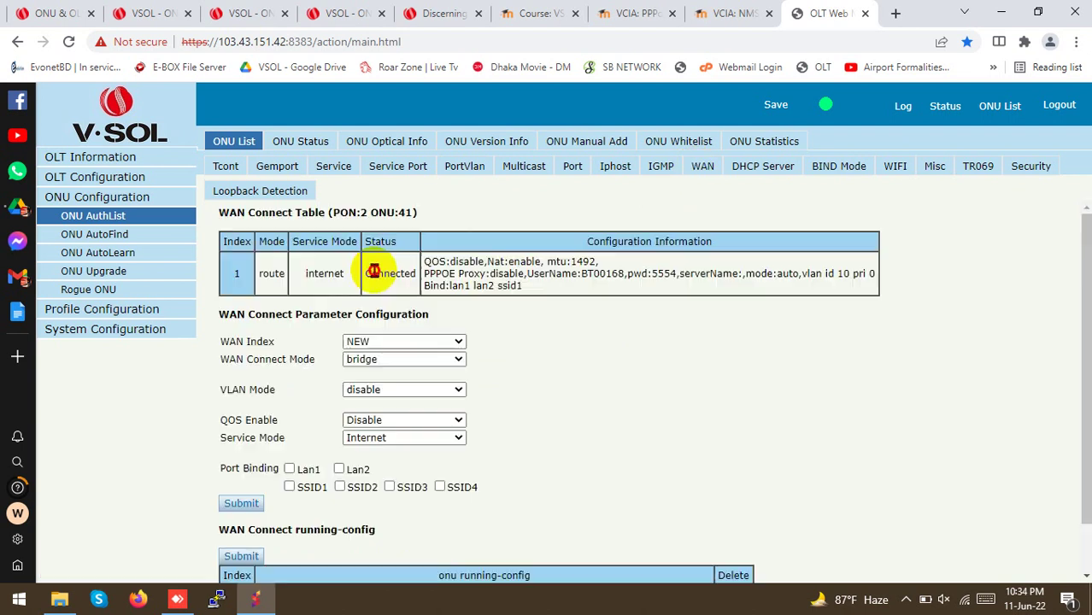
drag(370, 272, 391, 272)
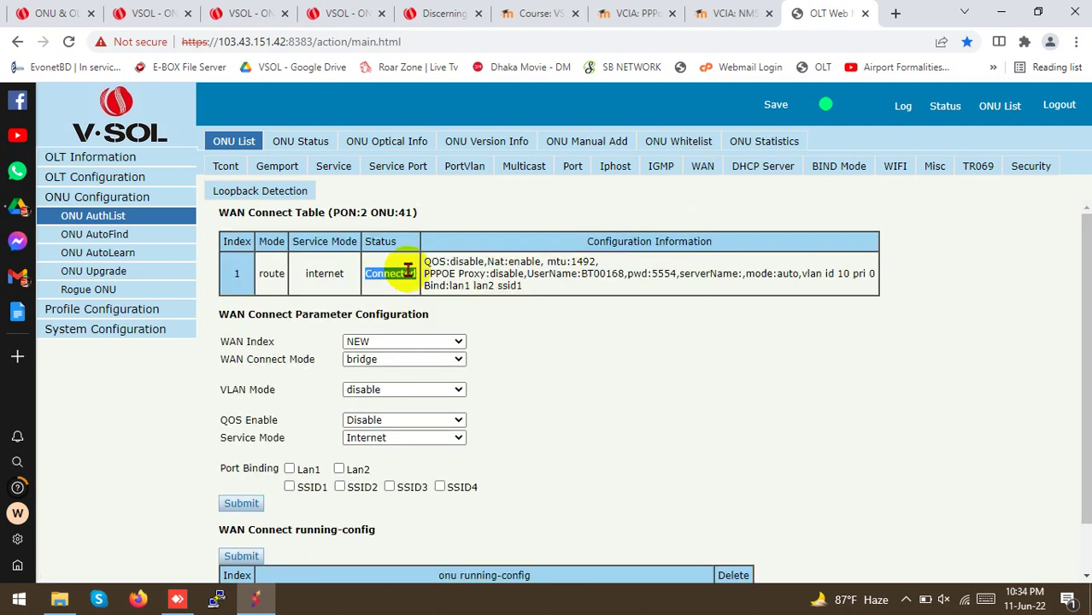
click(700, 171)
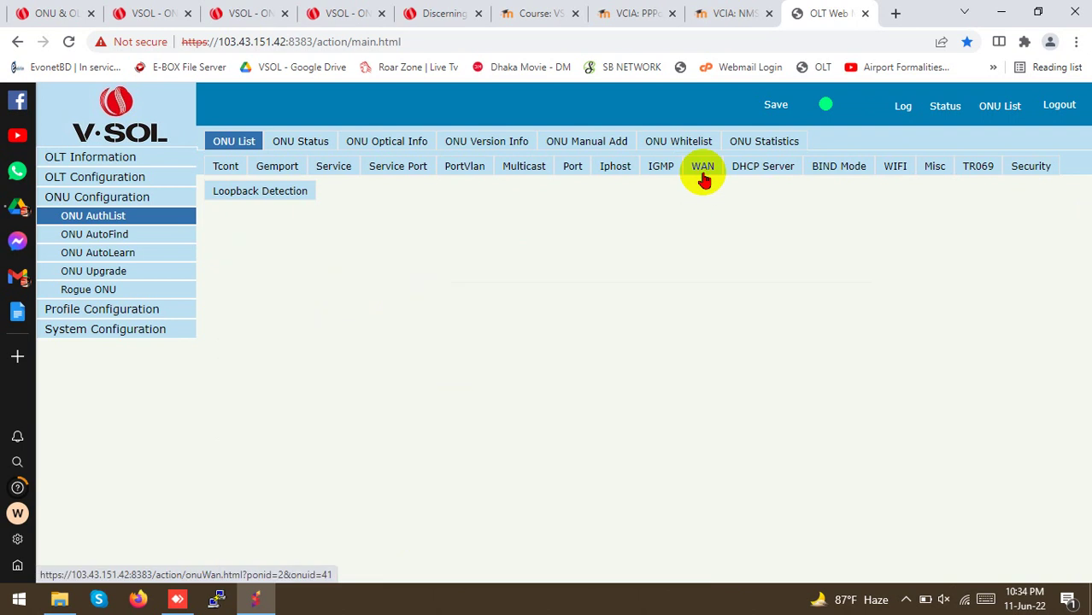
click(702, 175)
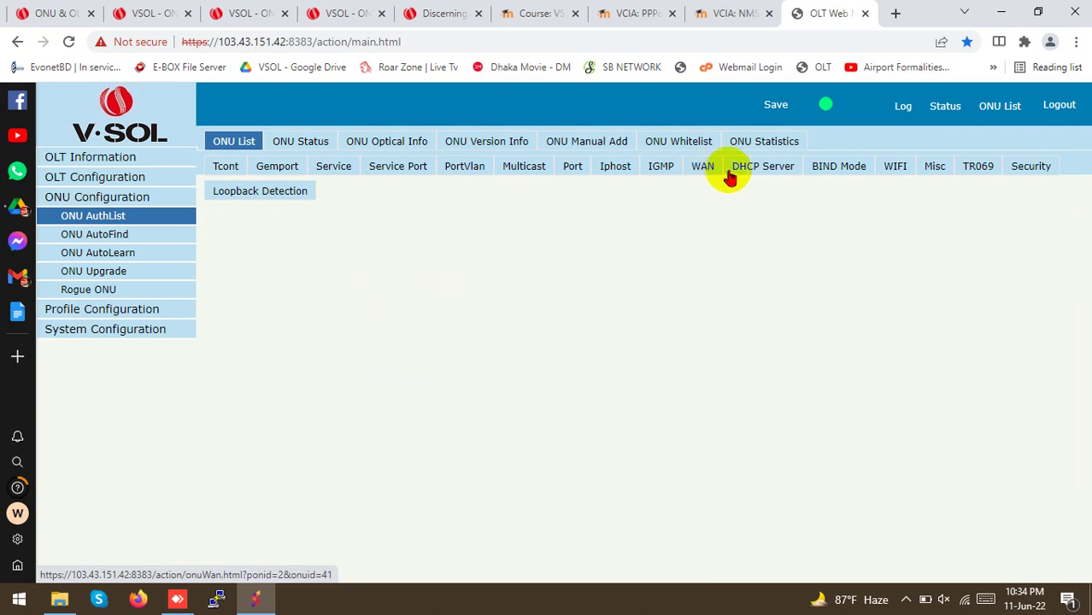
Open ONU 41's WiFi configuration with the WIFI SSID Configuration section
click(893, 168)
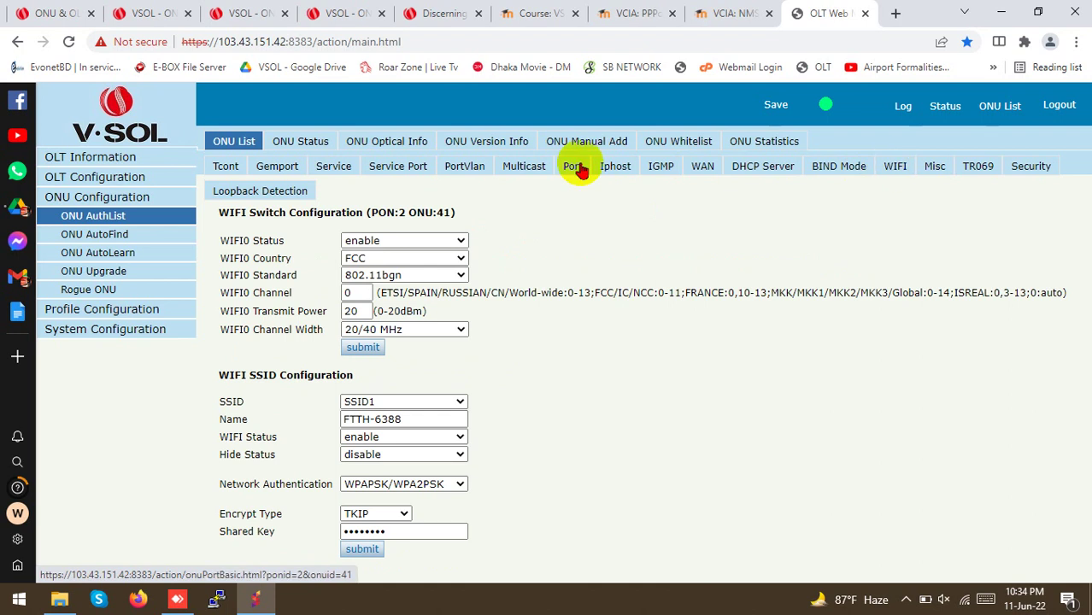
click(698, 171)
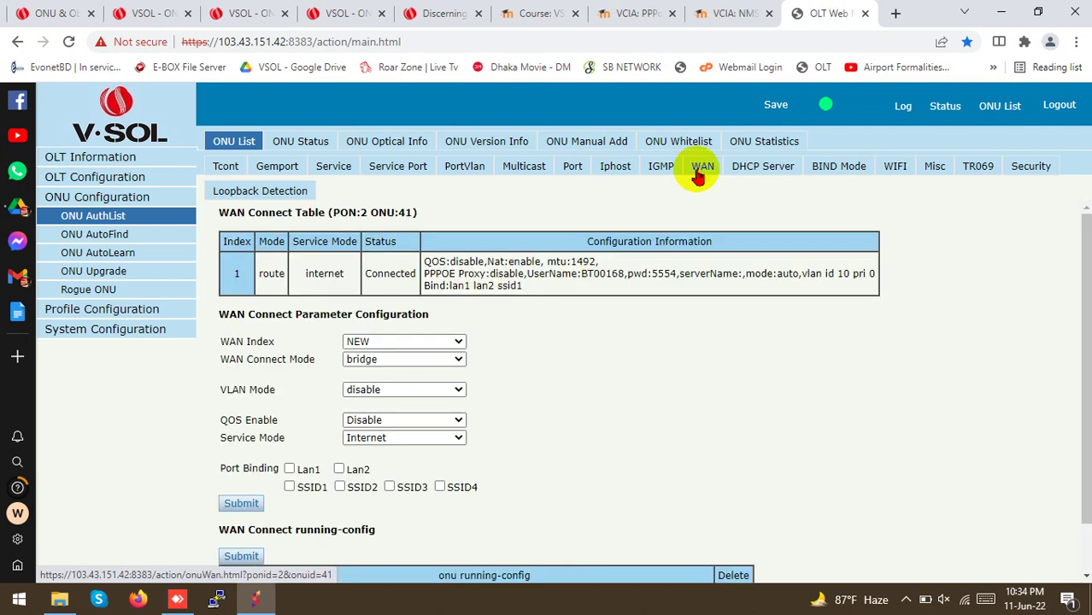
click(893, 171)
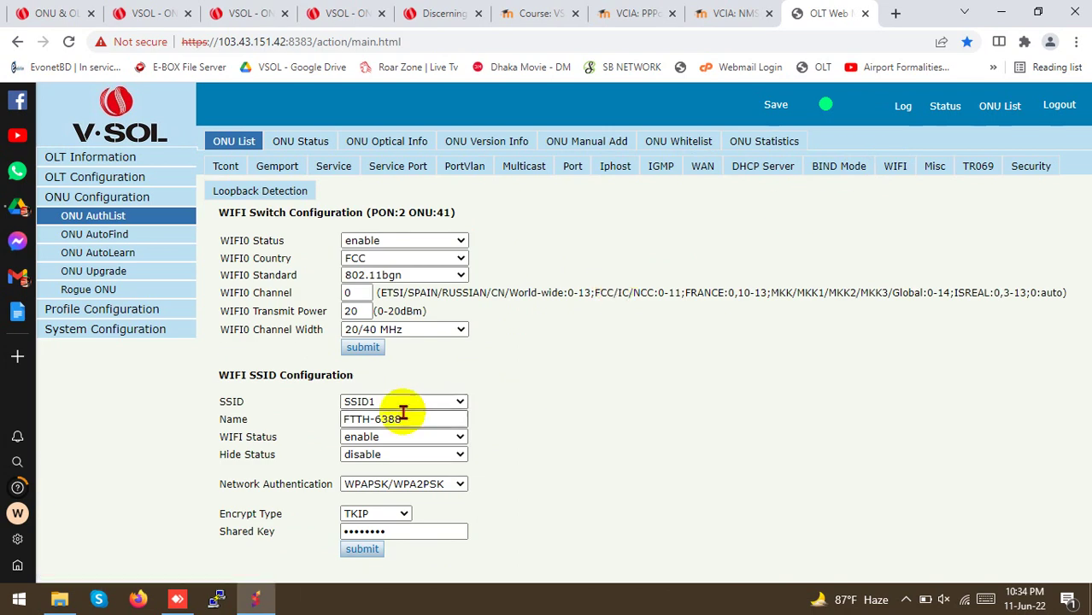
drag(219, 376, 356, 373)
click(355, 373)
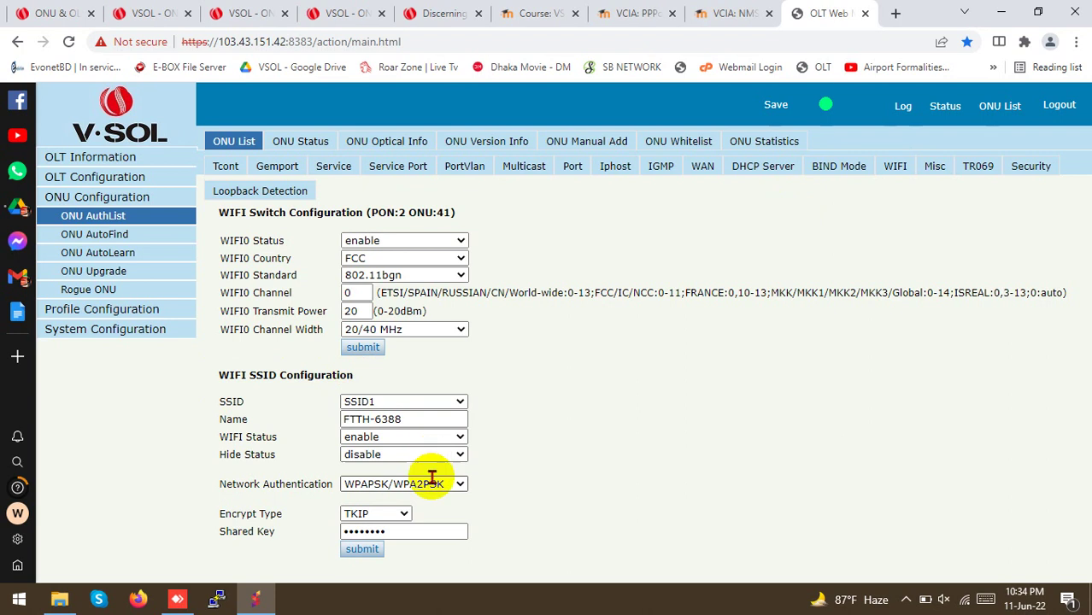
Rename SSID1 from FTTH-6388 to solemania with a new shared key and submit
drag(399, 420, 323, 427)
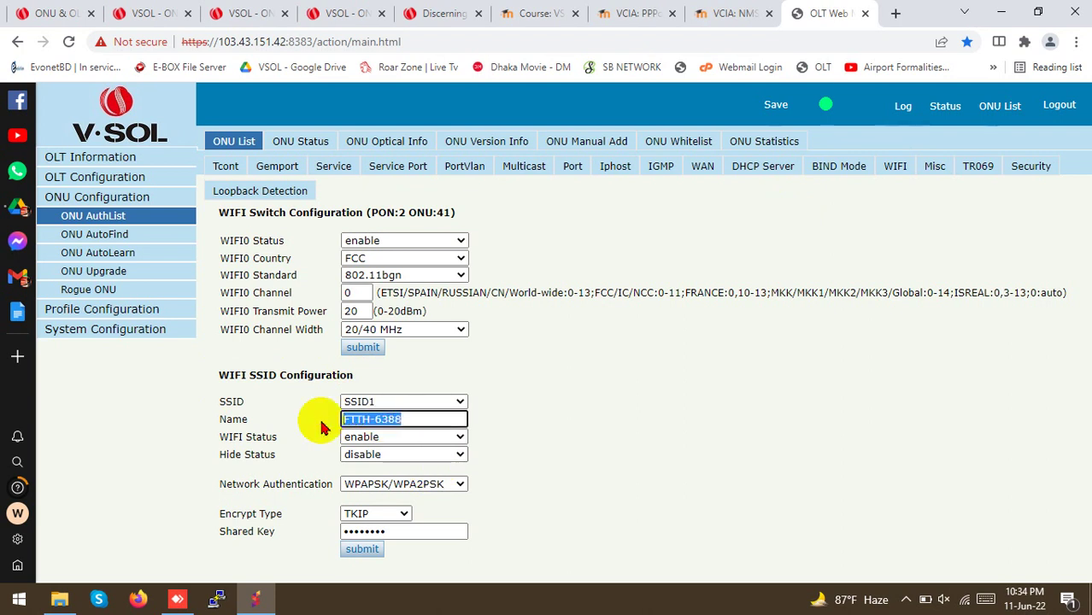
text(solemania)
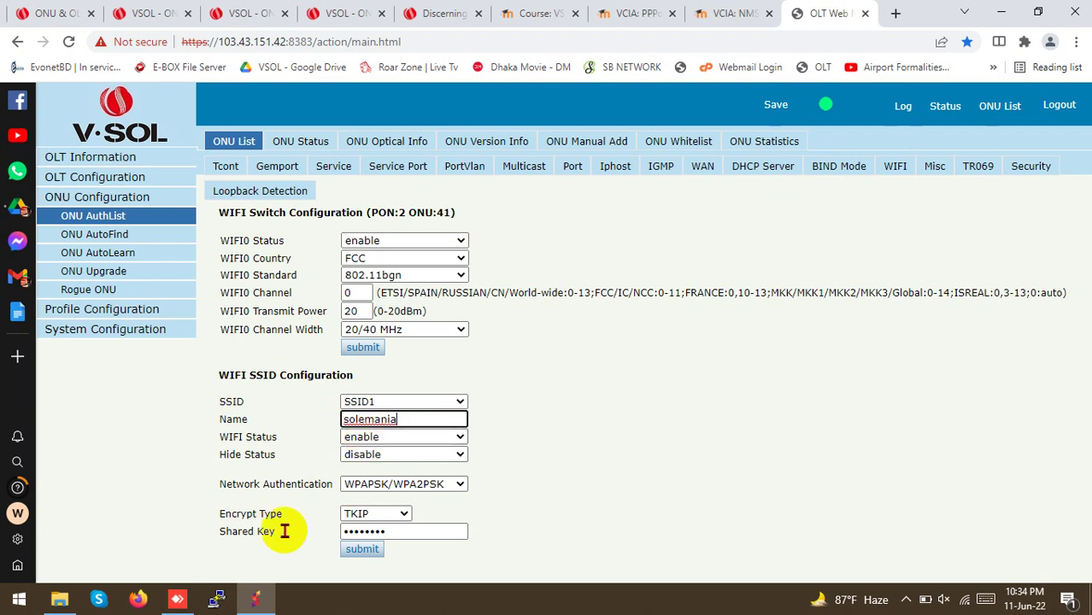
click(391, 531)
drag(393, 534, 323, 543)
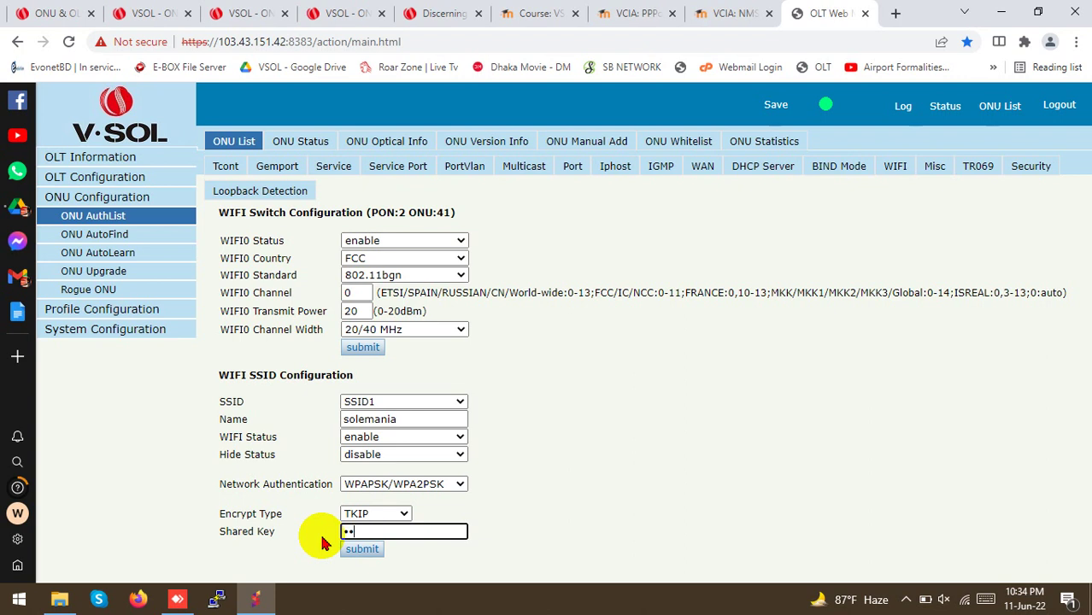
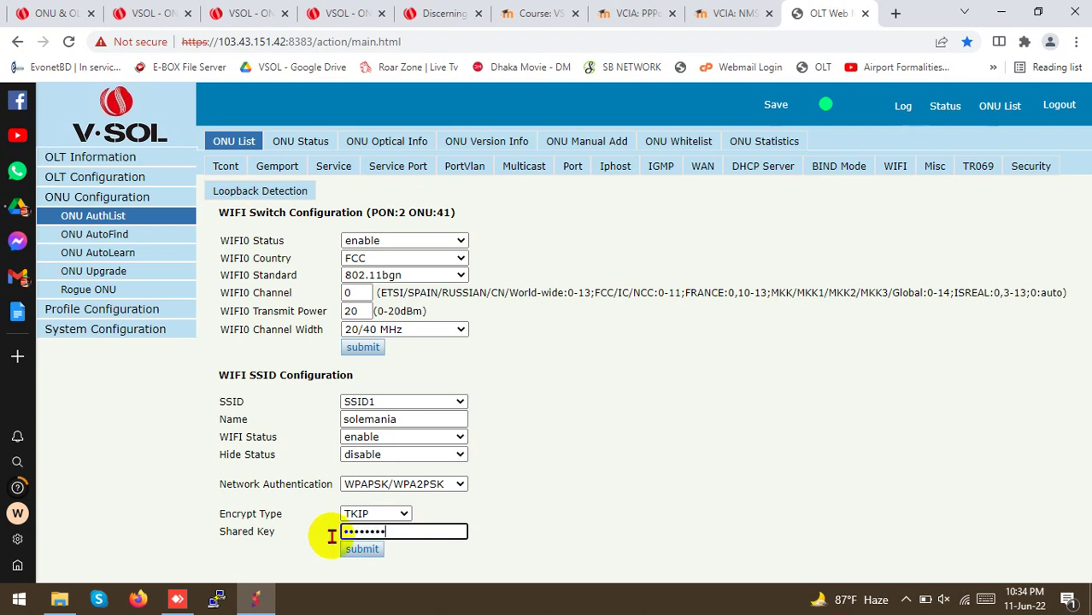
click(365, 550)
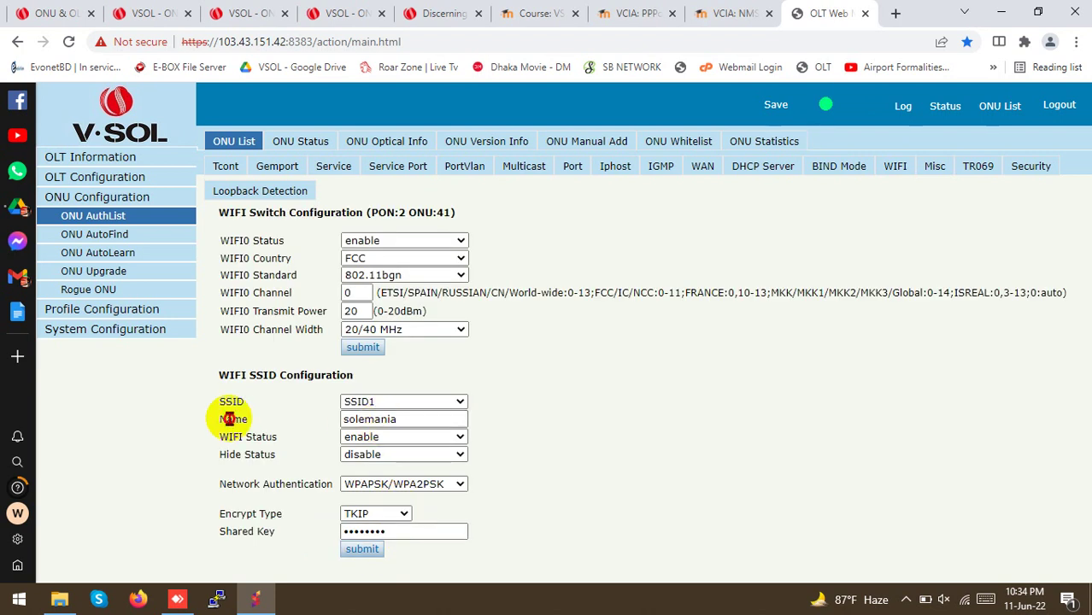
Go to ONU 41's Security settings page
drag(222, 532, 272, 542)
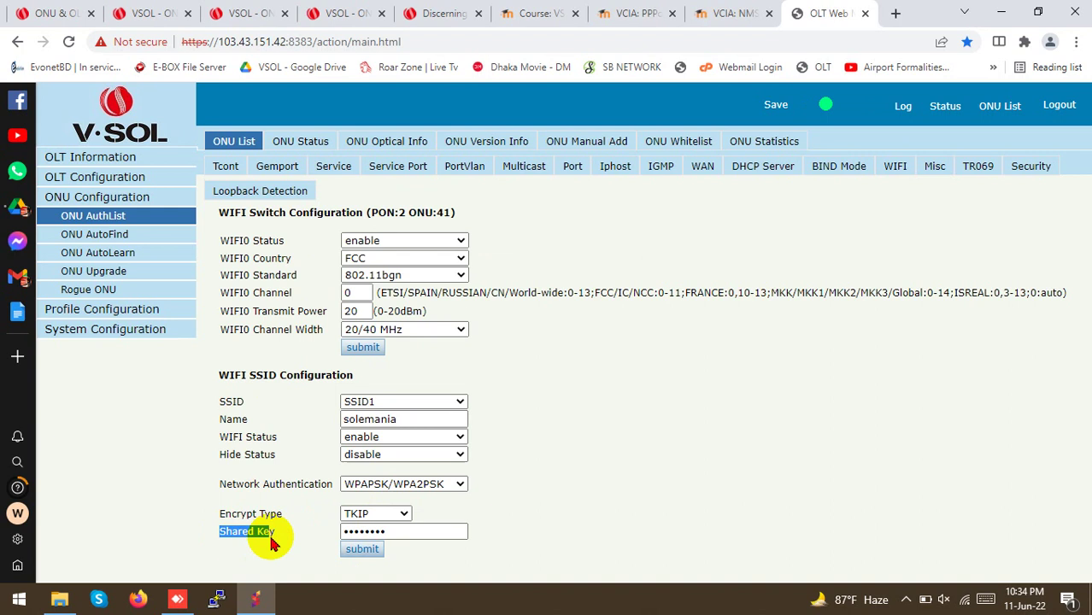
click(842, 283)
click(1047, 168)
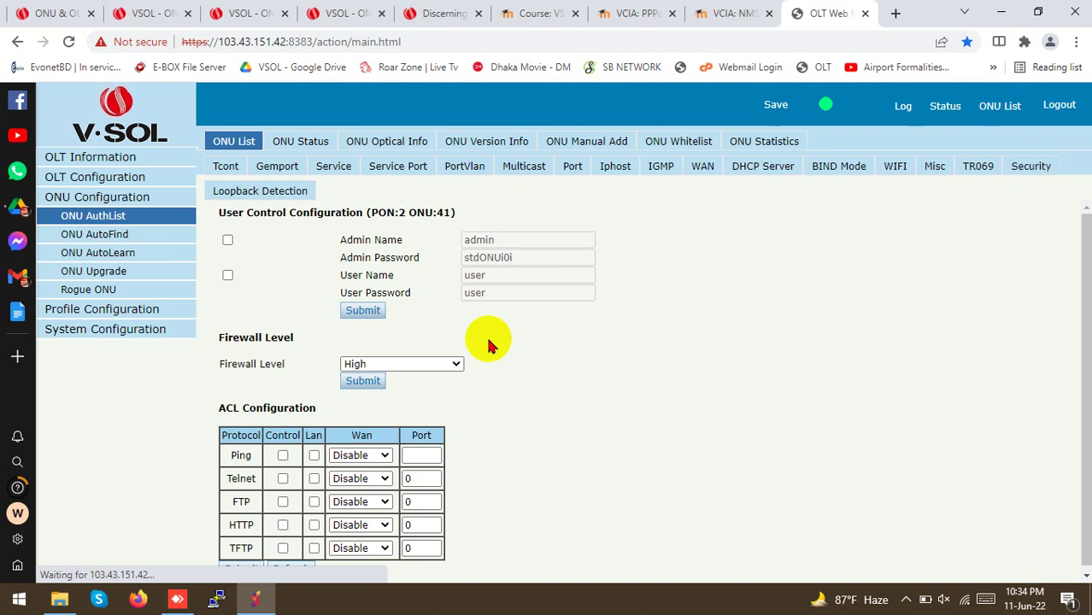
Set ONU 41's Firewall Level to Low and submit it
click(352, 366)
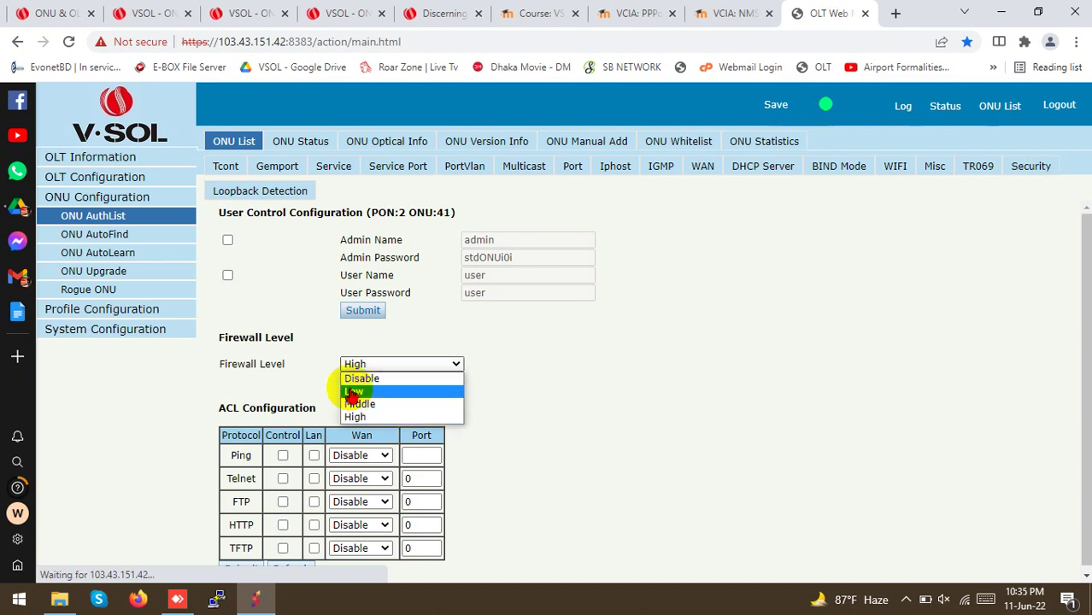
click(352, 393)
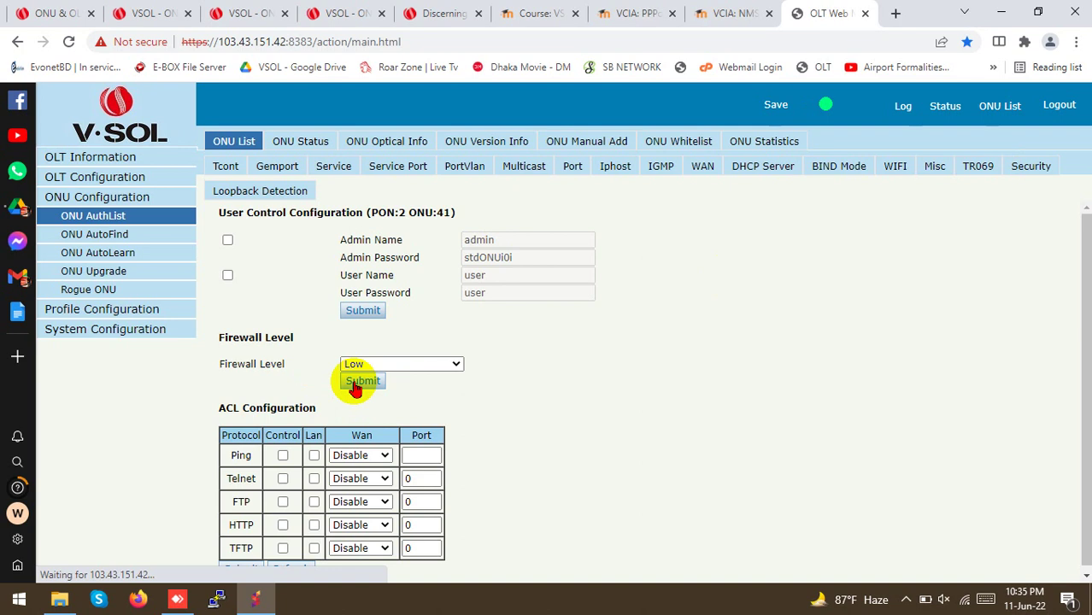
click(354, 381)
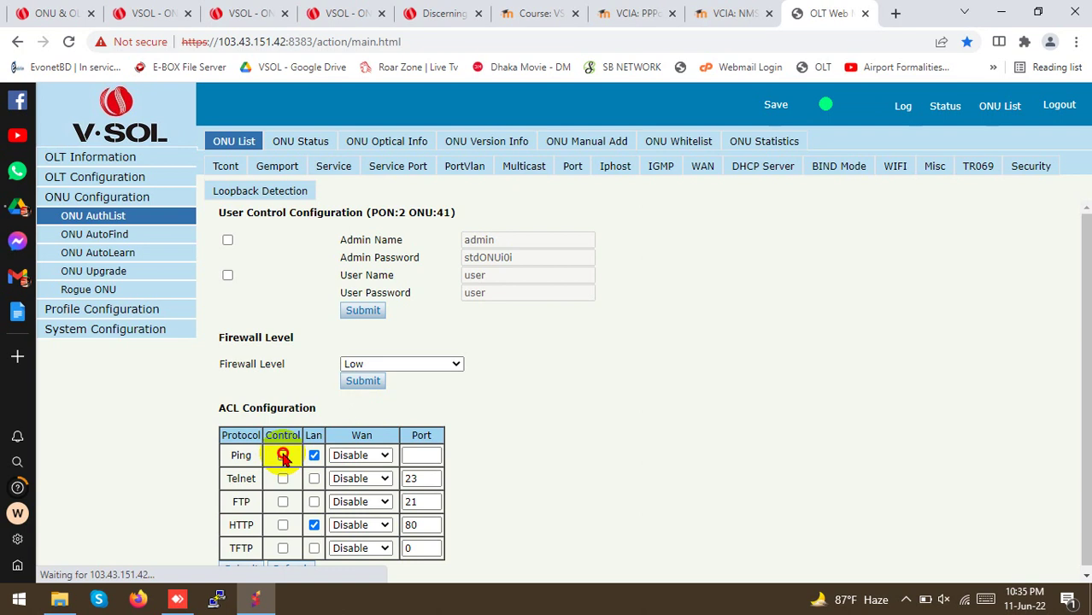
Enable Ping from WAN with IPv4 address 0.0.0.0 and mask 0.0.0.0, then submit
click(339, 455)
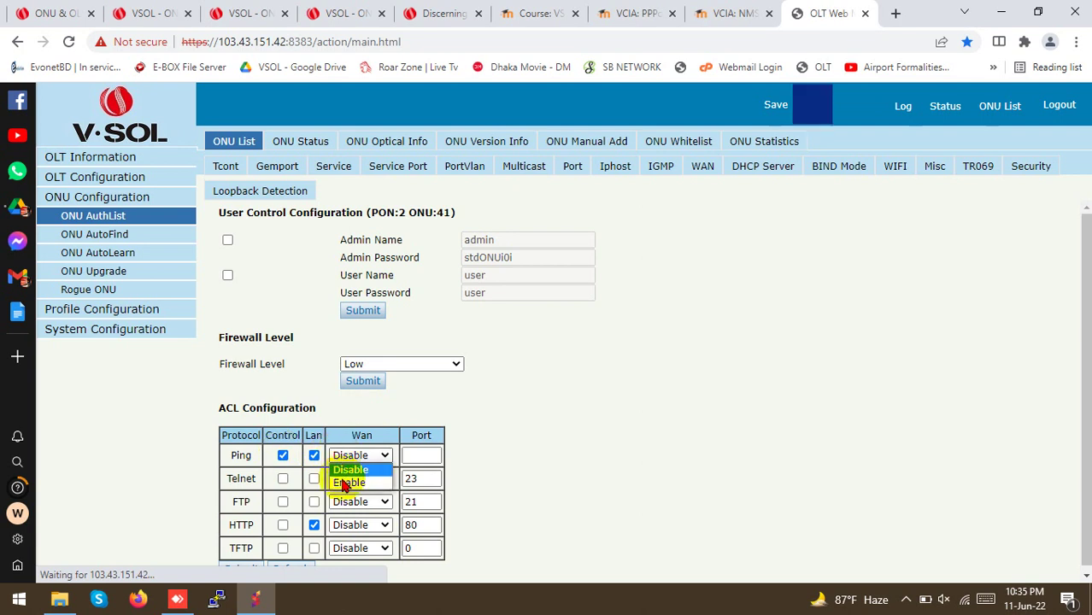
click(344, 483)
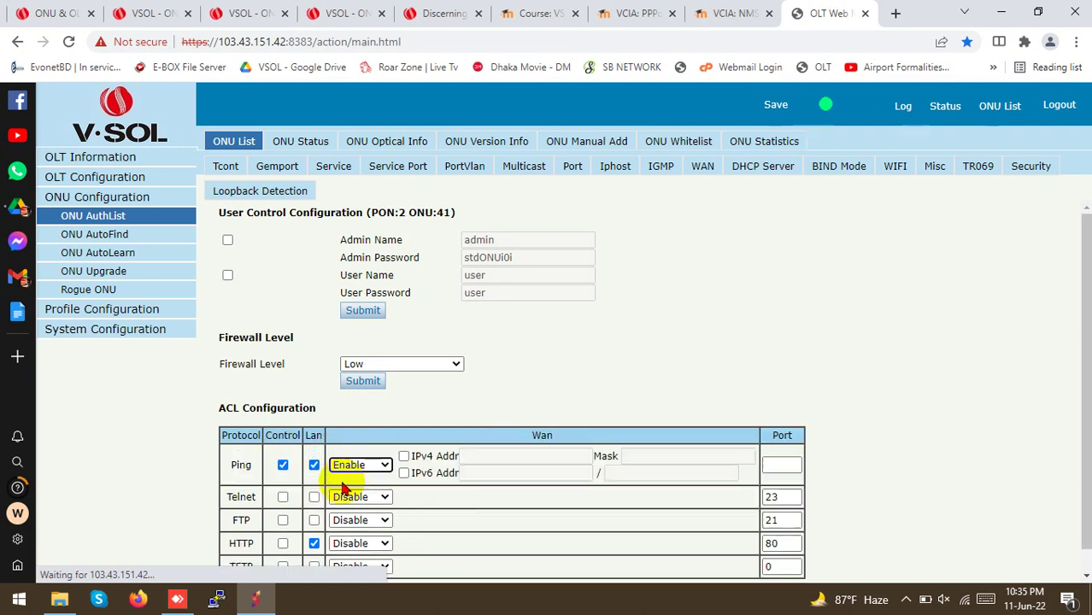
click(404, 456)
click(490, 458)
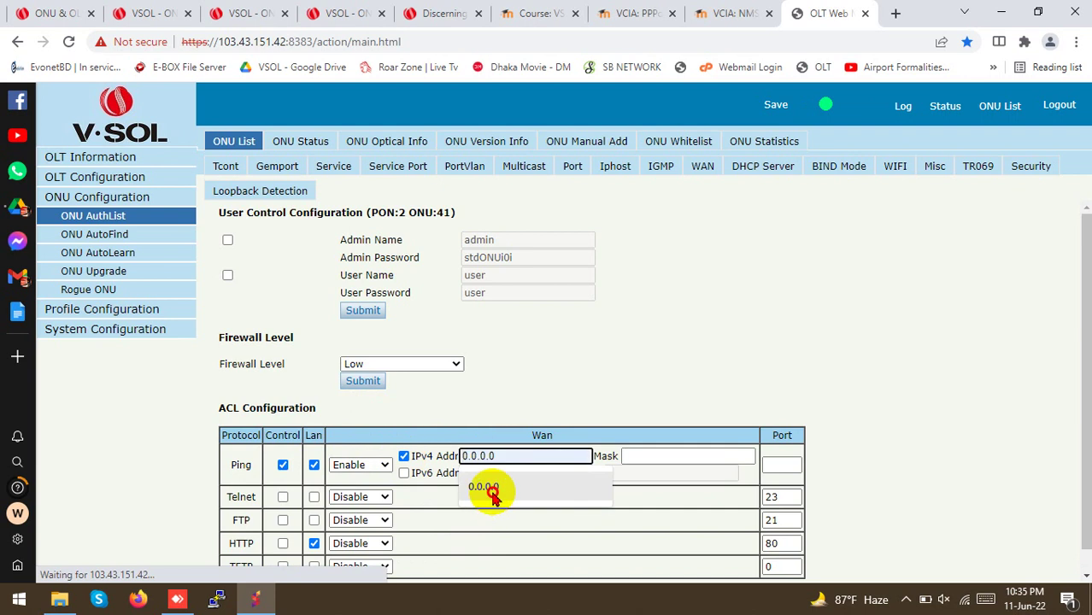
click(485, 486)
click(665, 459)
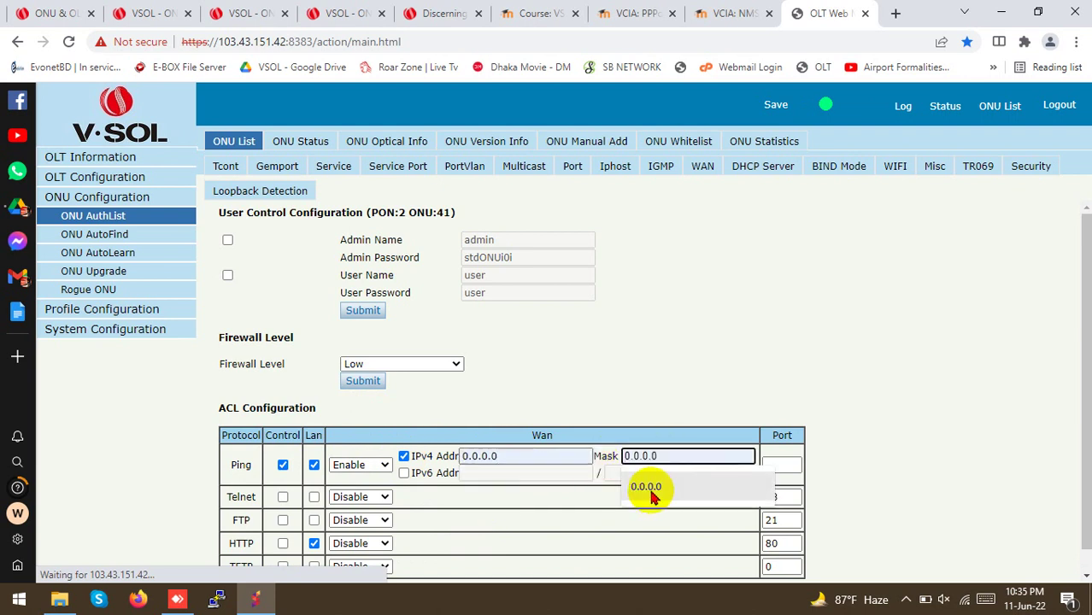
click(646, 486)
scroll(439, 464, down, 1)
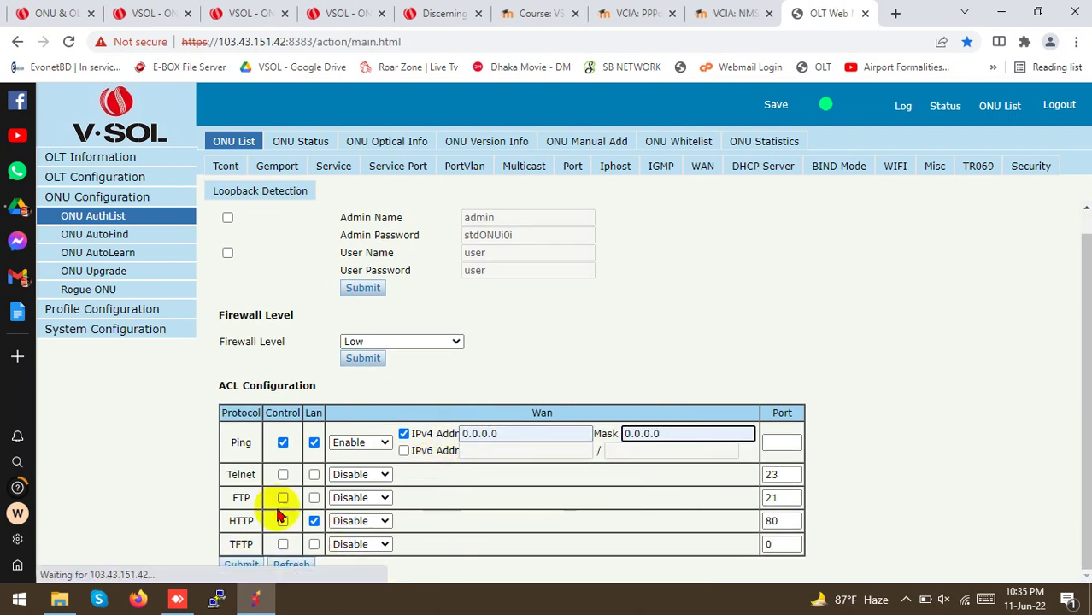
click(235, 567)
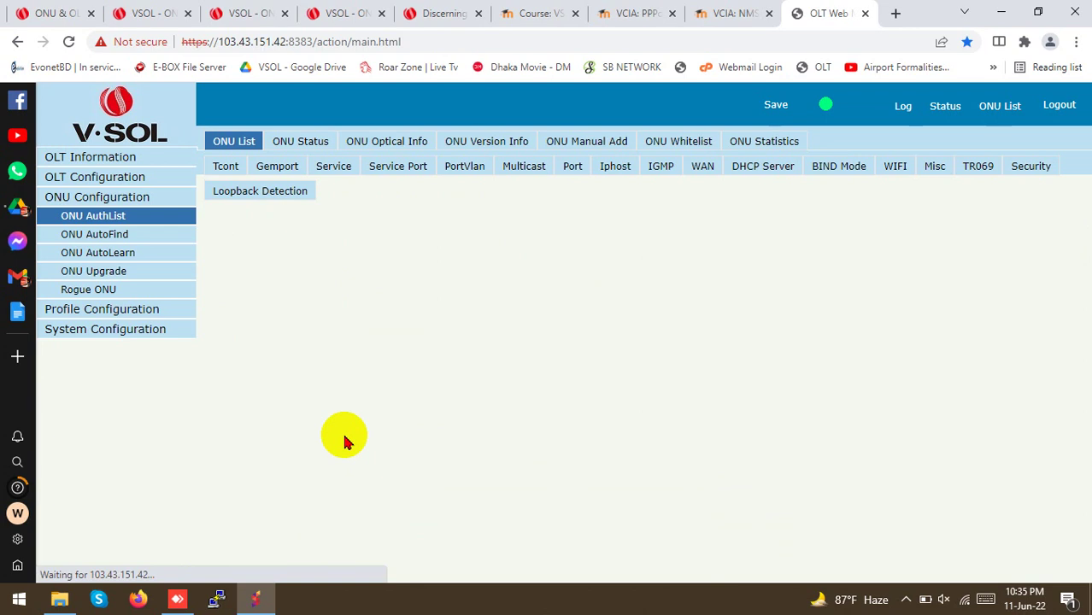
scroll(340, 448, down, 1)
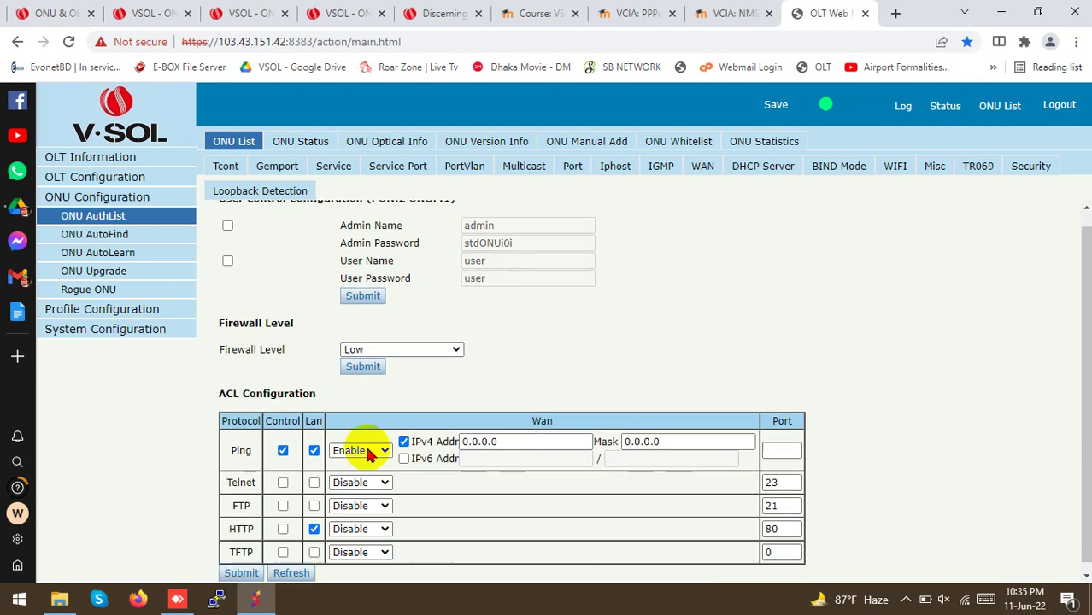
Tick HTTP Control, enable HTTP from WAN for 0.0.0.0 / 0.0.0.0, and submit
click(313, 521)
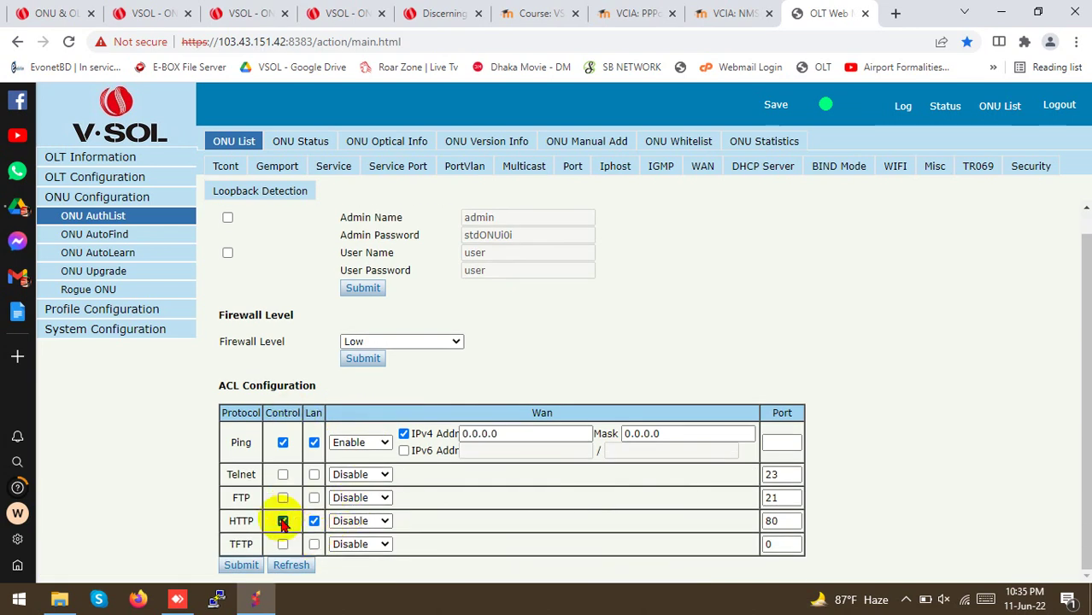
click(346, 521)
click(356, 549)
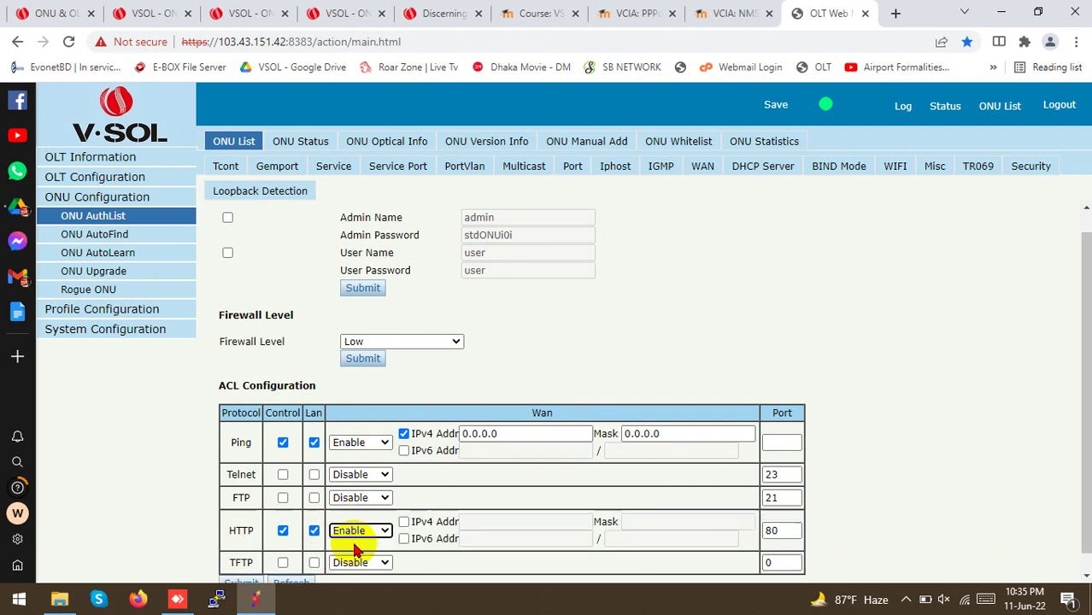
click(403, 521)
click(491, 523)
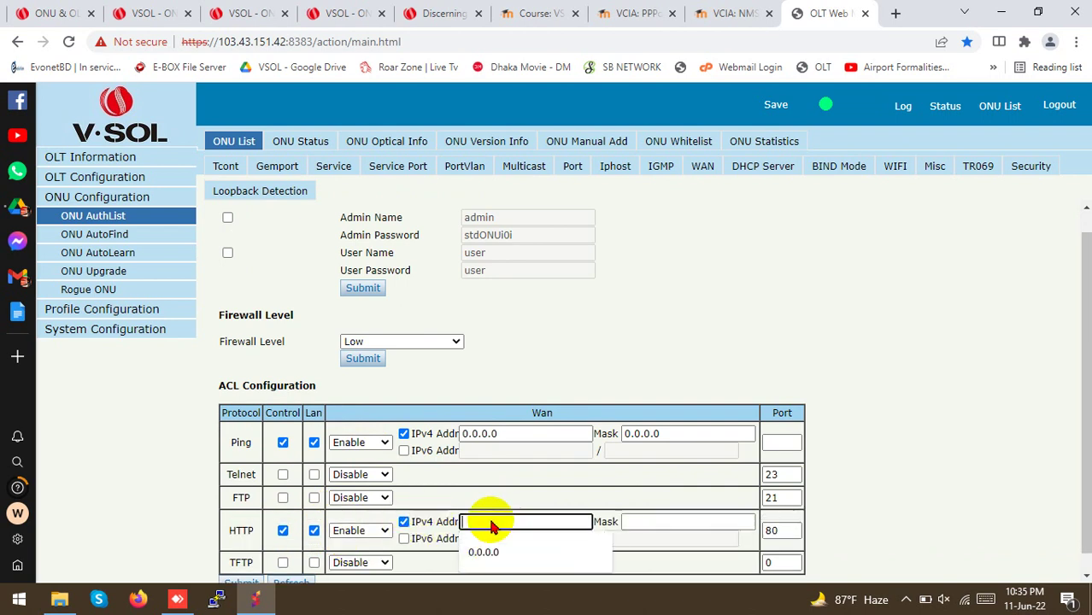
click(487, 552)
click(629, 521)
click(636, 552)
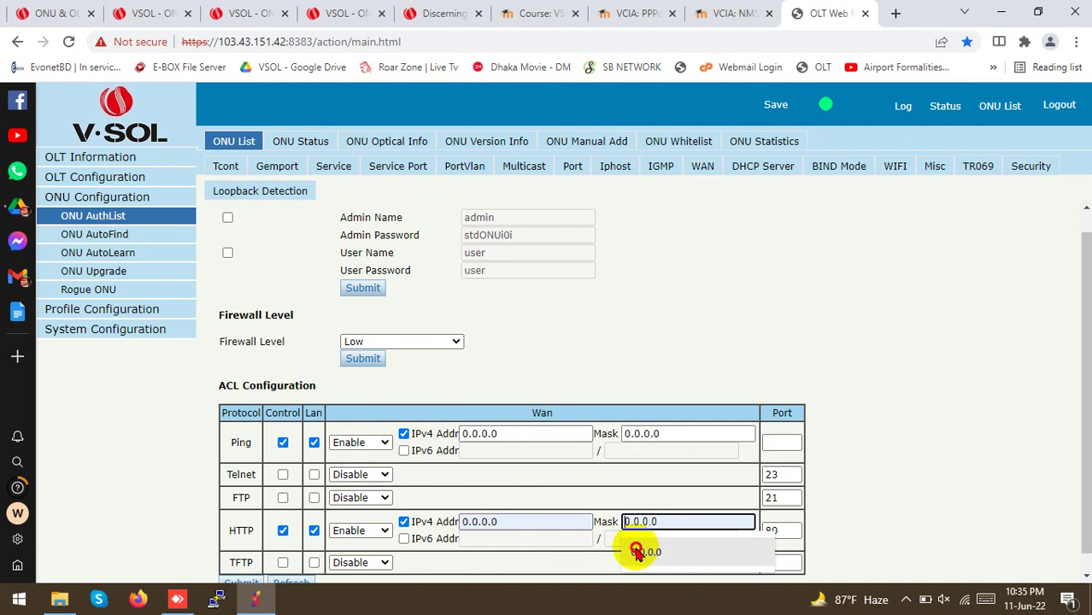
scroll(621, 519, down, 1)
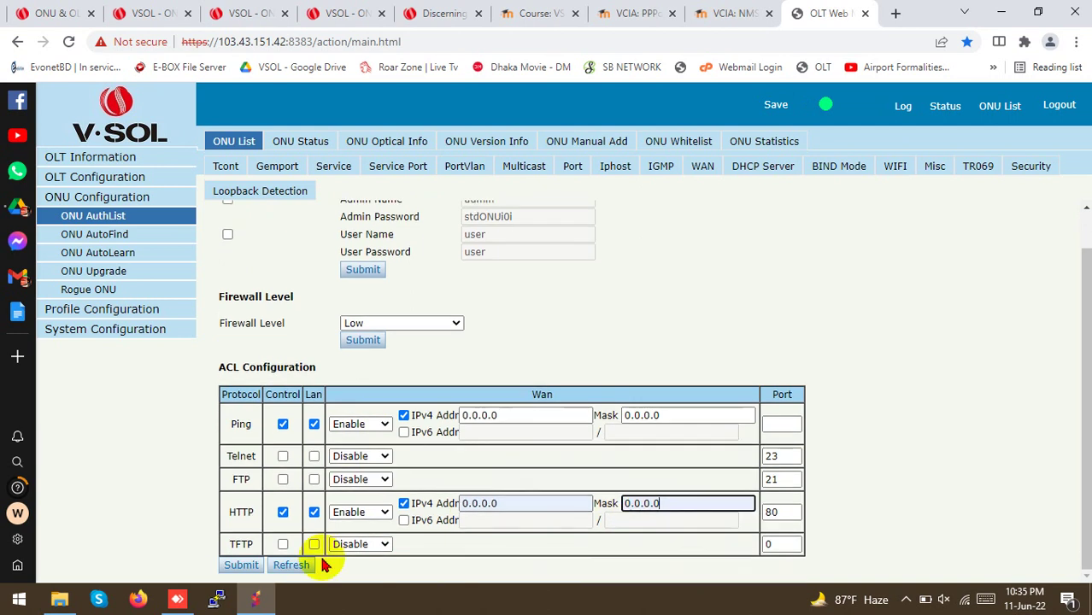
click(244, 569)
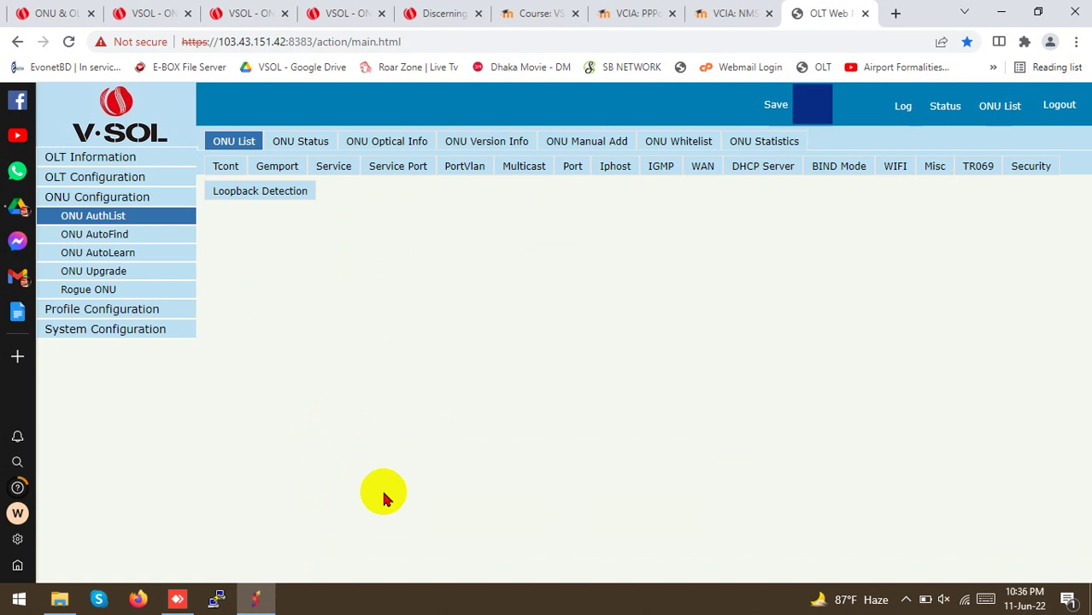
Highlight the Ping and HTTP ACL rows for review, then save the ONU 41 configuration
scroll(385, 491, down, 1)
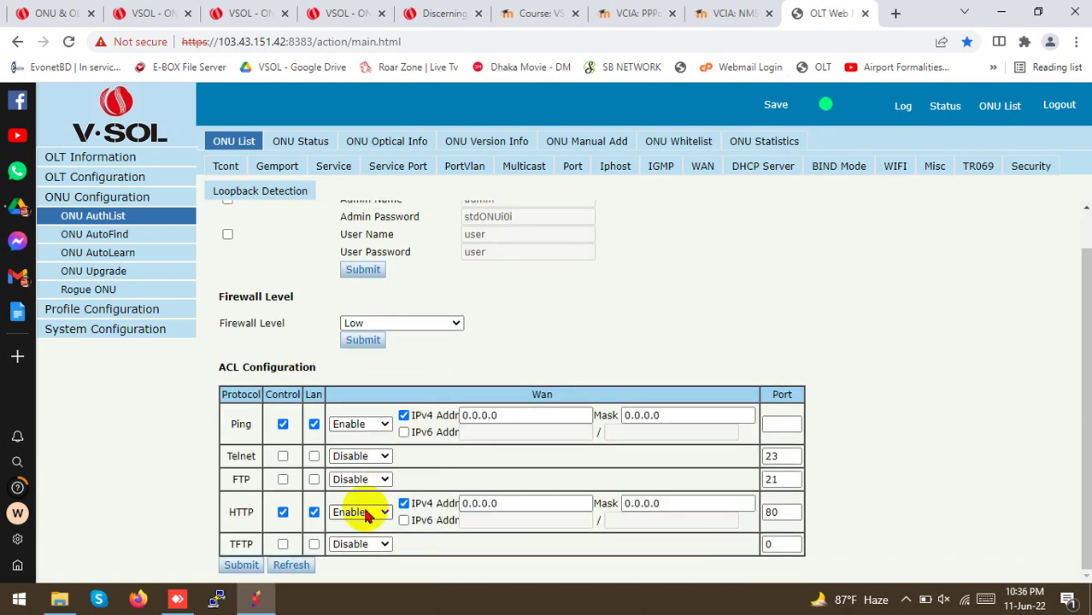
double_click(241, 424)
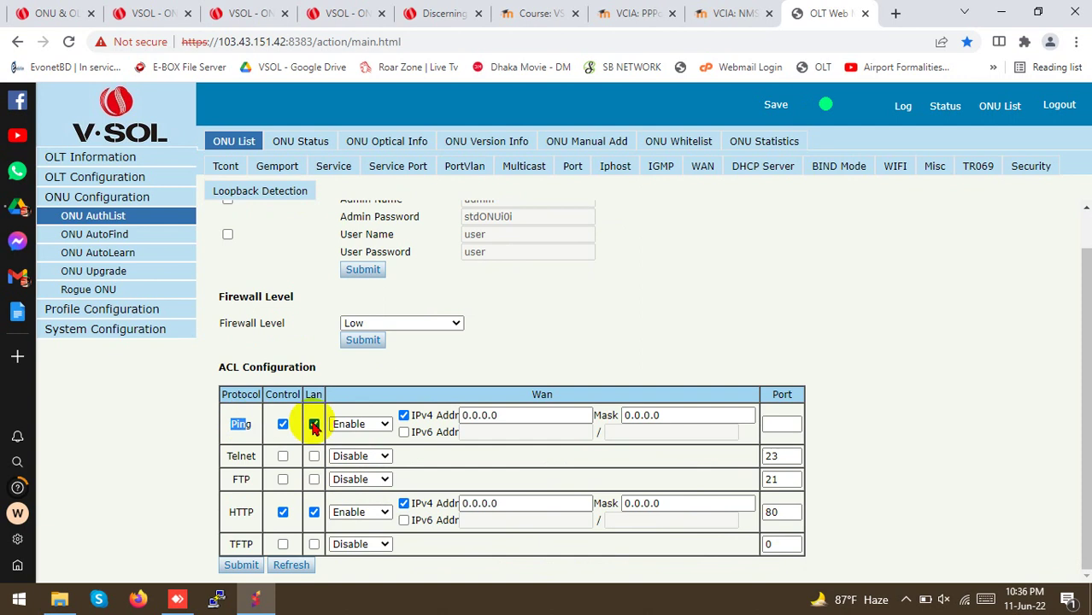
double_click(253, 513)
click(248, 510)
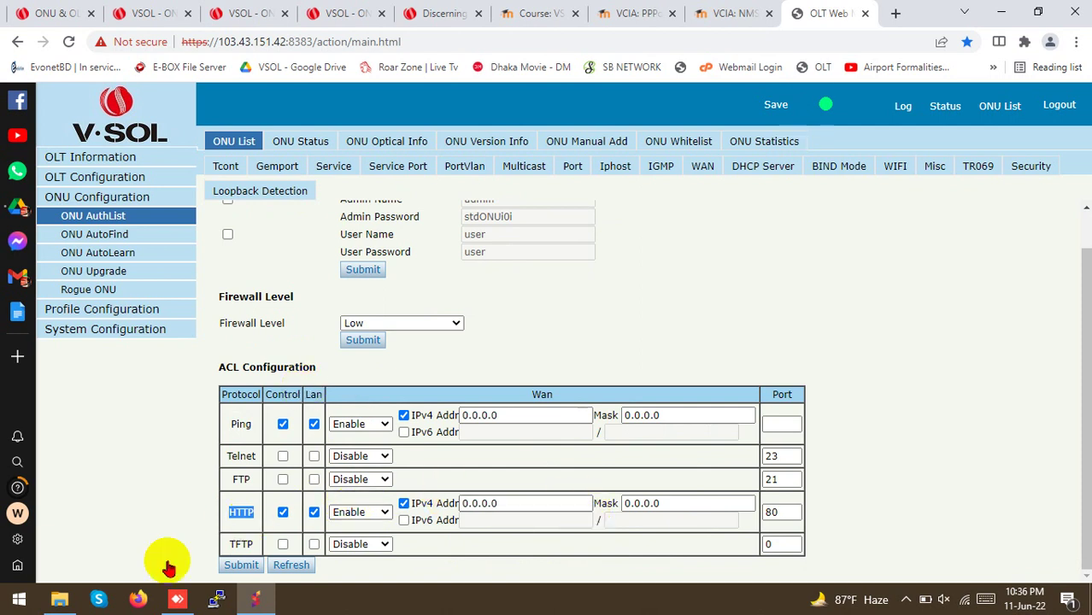
click(774, 105)
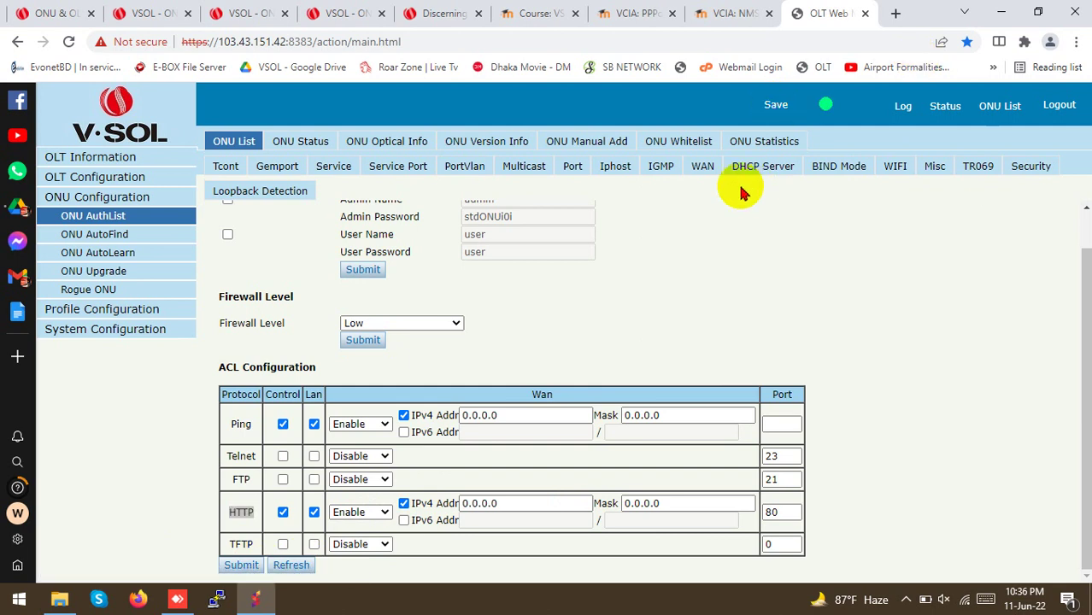
Verify the PPPoE WAN status reads Connected, then bring up the WIFI settings page
click(706, 169)
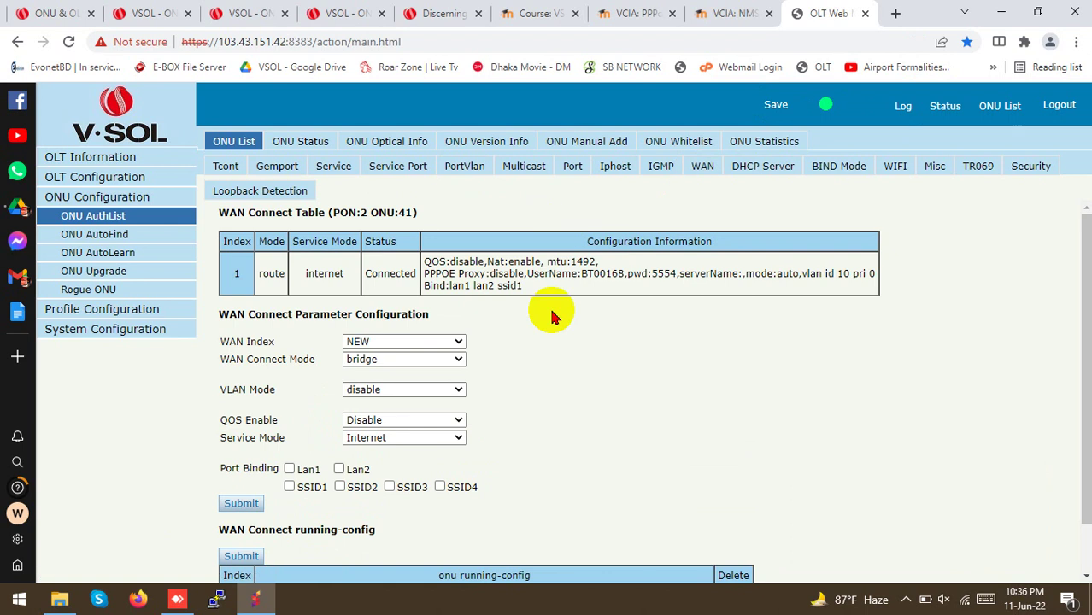
scroll(547, 274, down, 1)
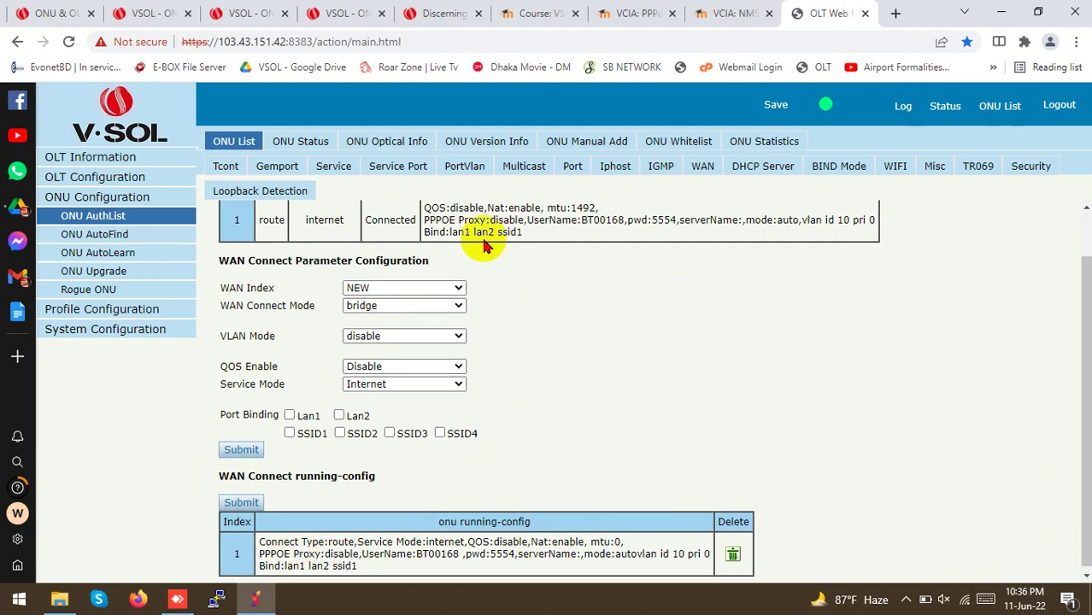
scroll(482, 224, up, 1)
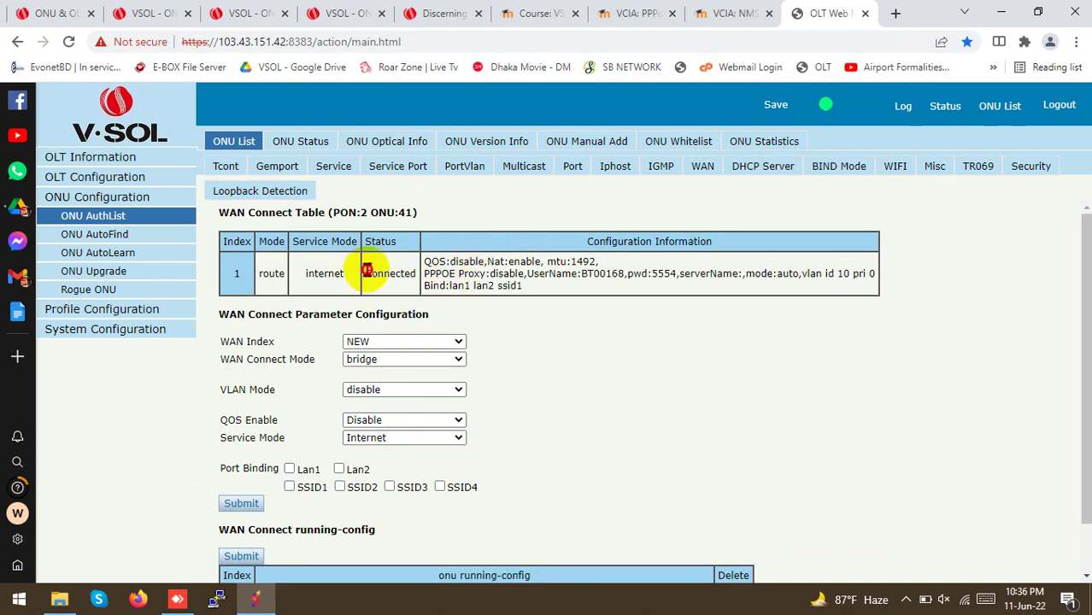
drag(365, 274, 418, 278)
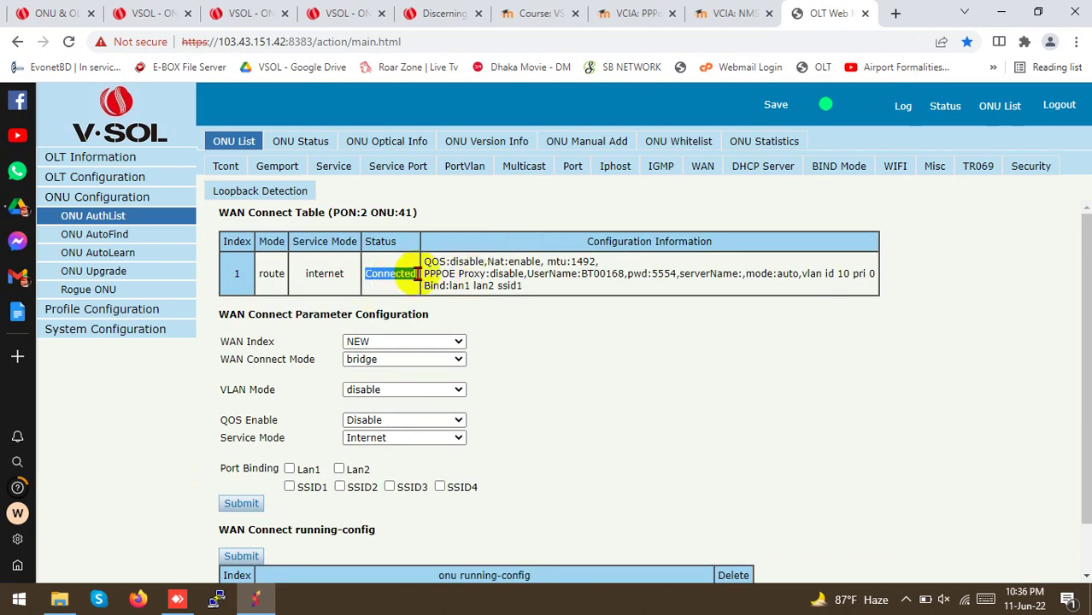
click(404, 274)
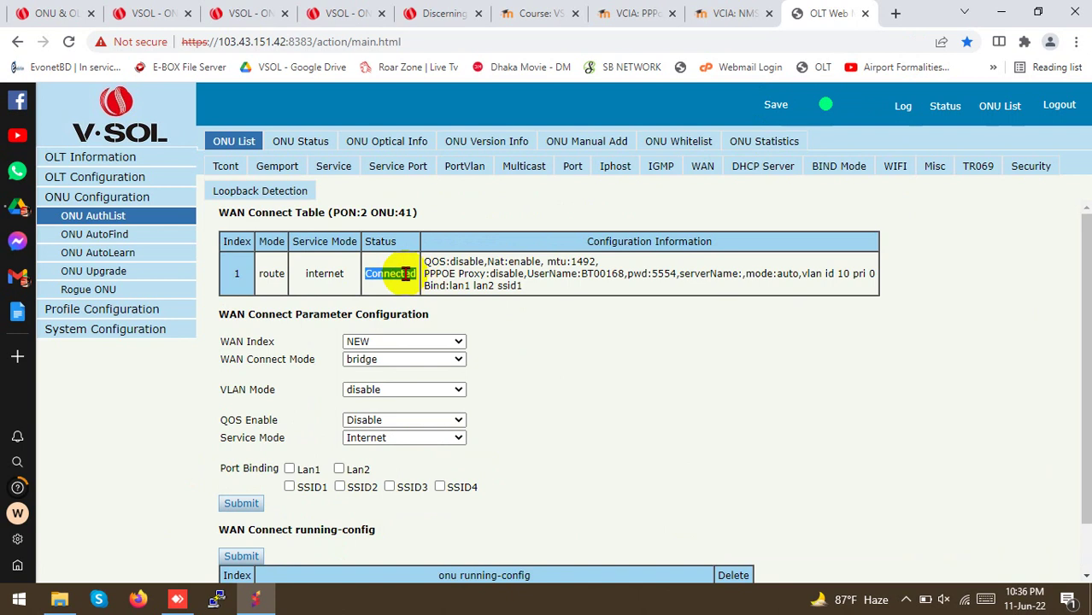
click(890, 167)
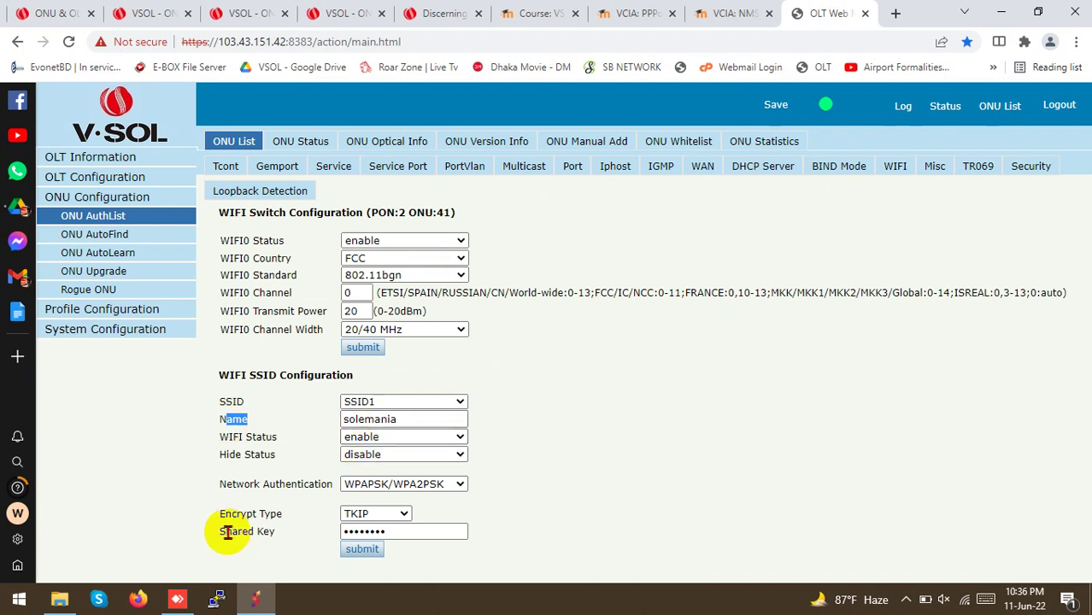
Review the Security page's Low firewall and Ping/HTTP ACL rules, then save the configuration
drag(223, 531, 257, 533)
click(744, 474)
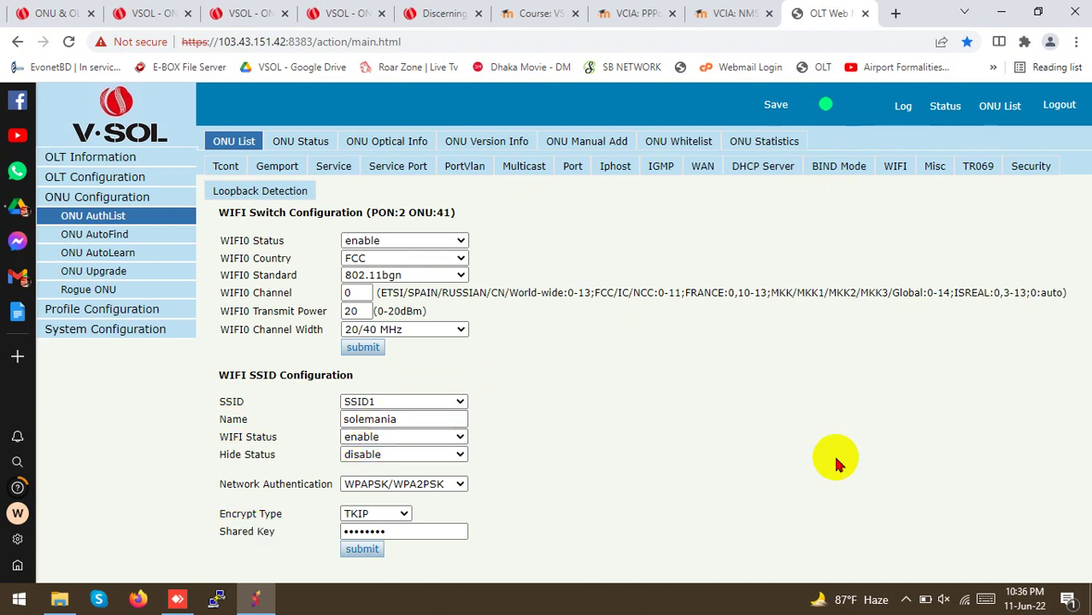
click(1024, 167)
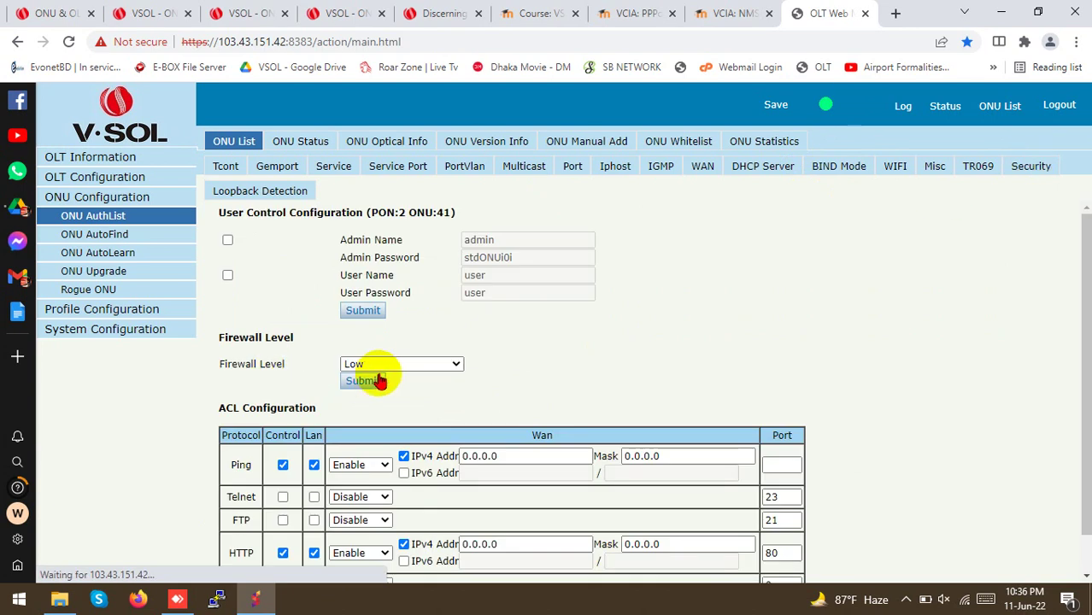
scroll(470, 346, down, 2)
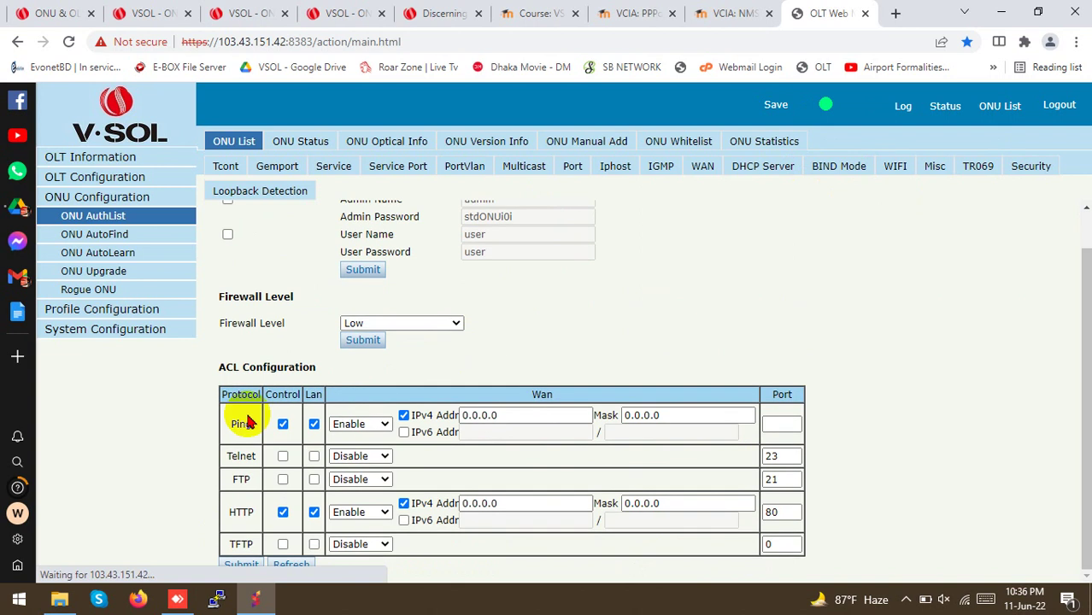
drag(226, 419, 280, 424)
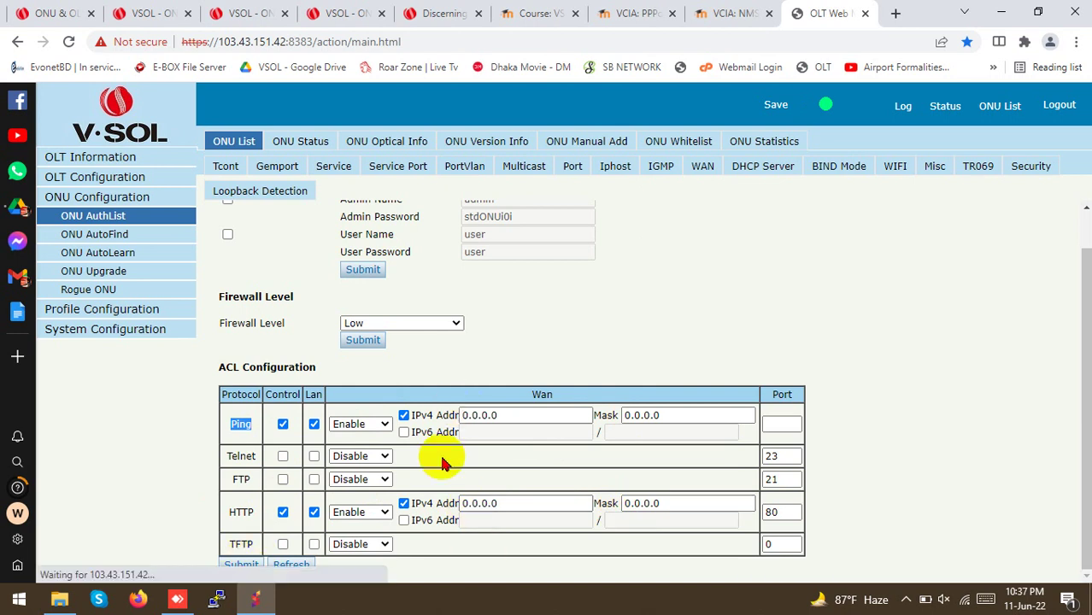
click(774, 104)
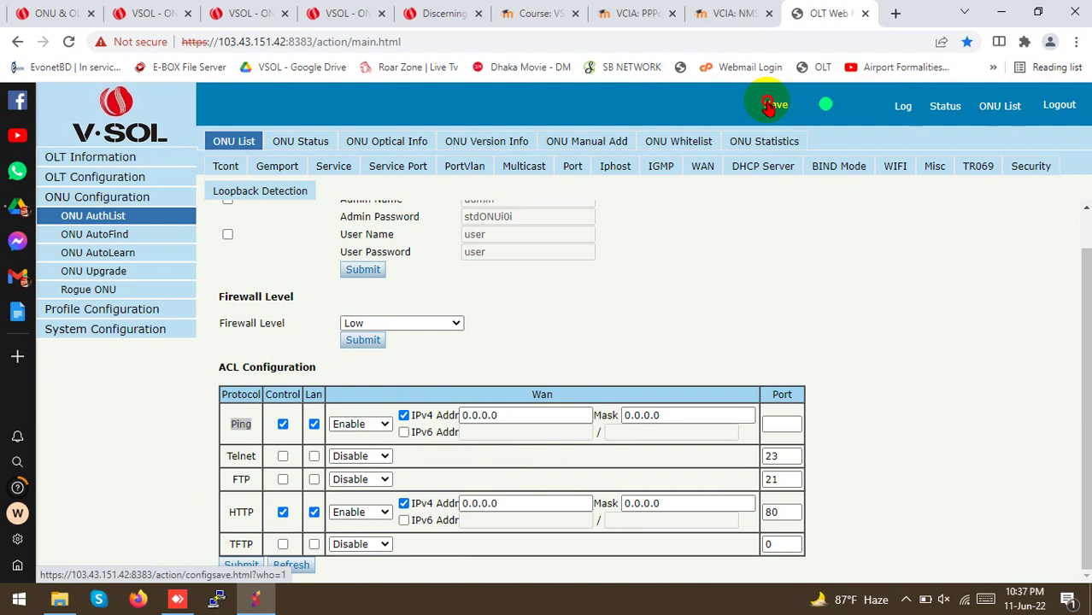